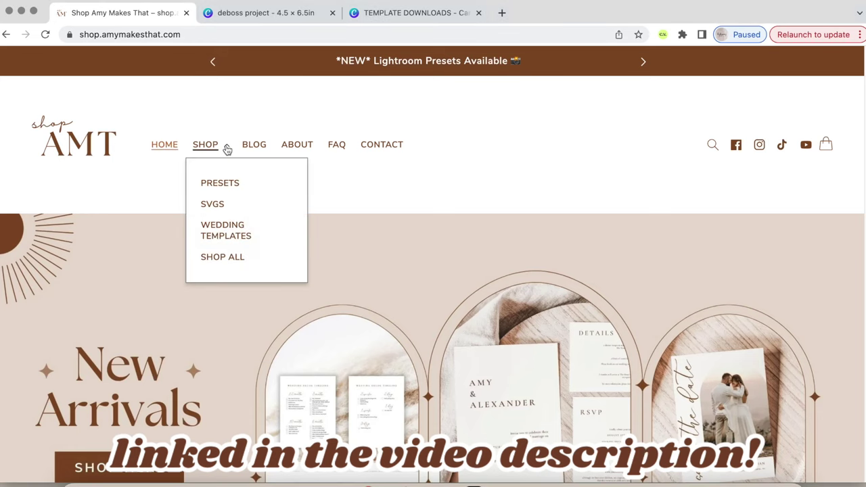
# Open Save The Date Template #4 from Wedding Templates and scroll to its Add to Cart option
pyautogui.click(236, 237)
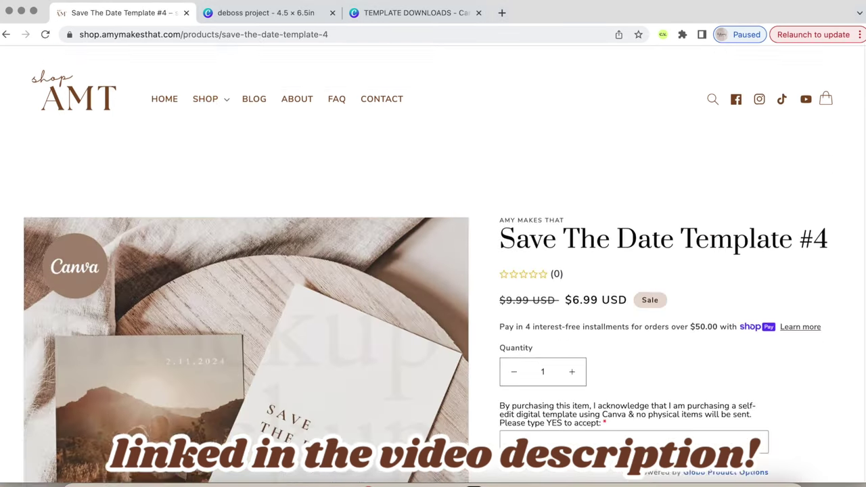
pyautogui.scroll(-1, 432, 270)
pyautogui.scroll(-2, 433, 291)
pyautogui.scroll(-1, 433, 271)
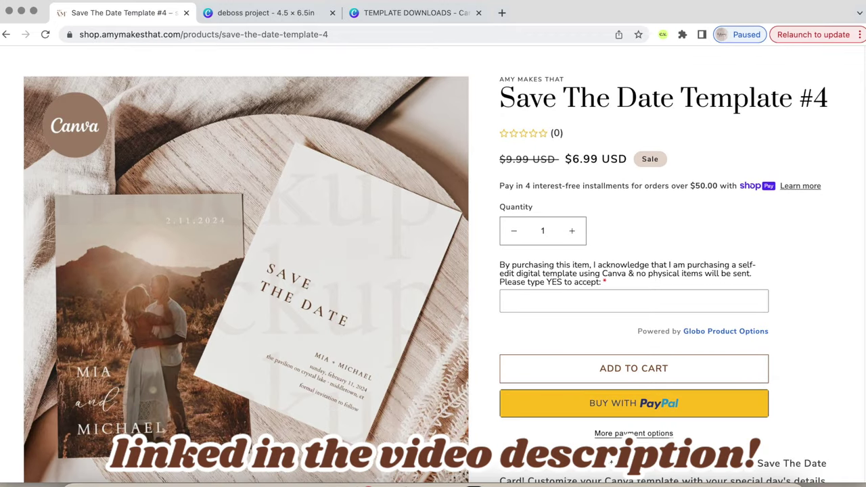
# Return to the Canva deboss project, collapse the Elements panel, and scroll down to Page 2
pyautogui.click(274, 15)
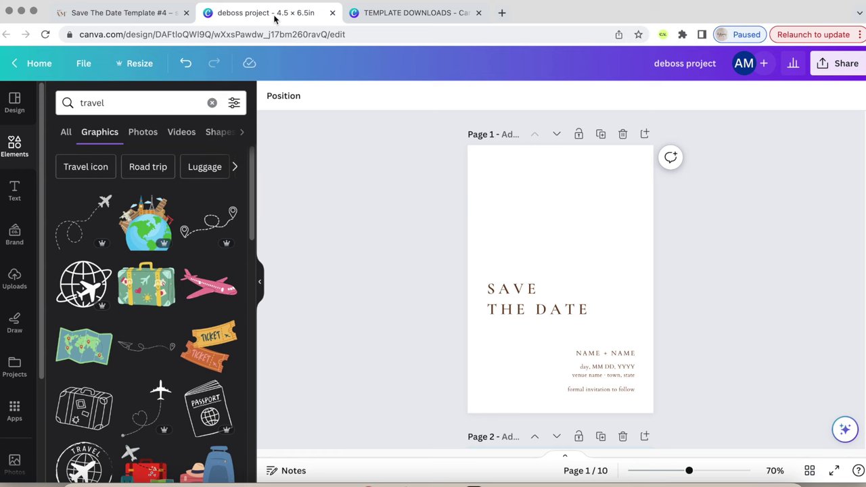
pyautogui.click(260, 284)
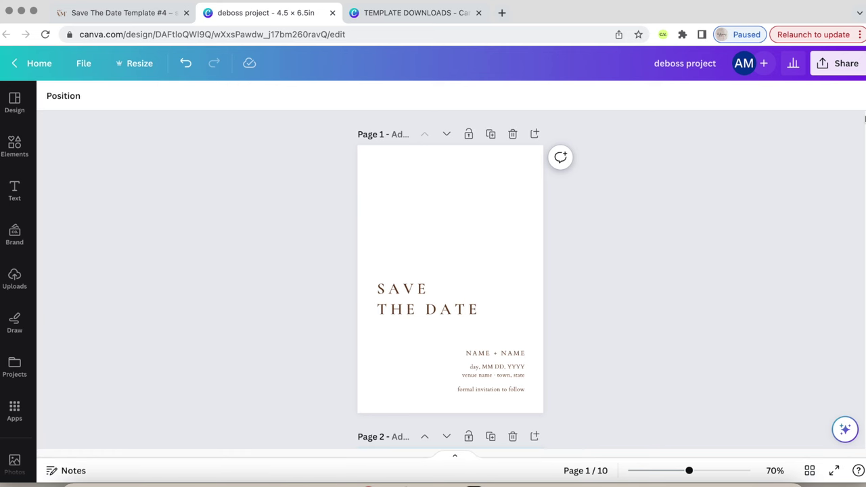
pyautogui.moveTo(864, 118); pyautogui.dragTo(865, 151)
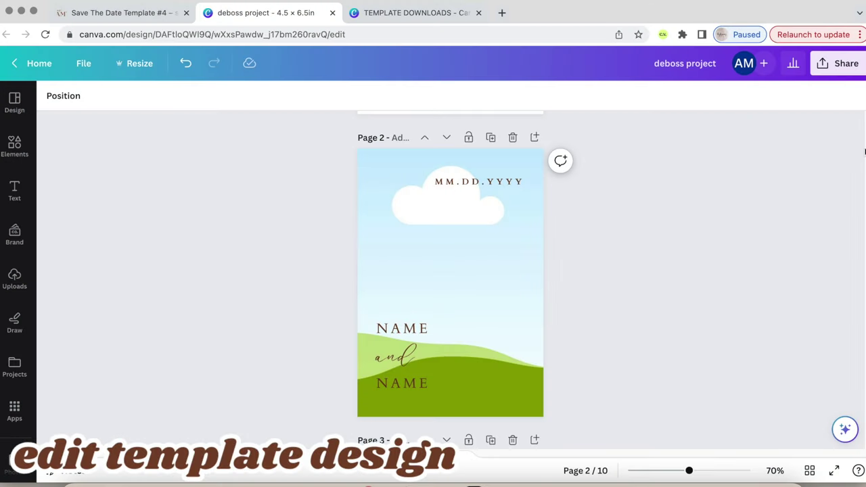
# Delete Page 2's date and name texts and move the NAME group onto Page 1
pyautogui.moveTo(864, 151); pyautogui.dragTo(862, 120)
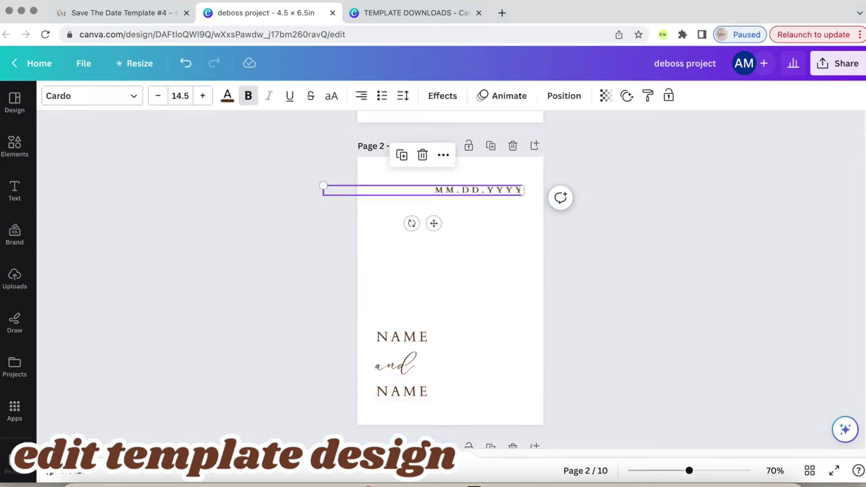
pyautogui.press('Delete')
pyautogui.moveTo(614, 402); pyautogui.dragTo(361, 312)
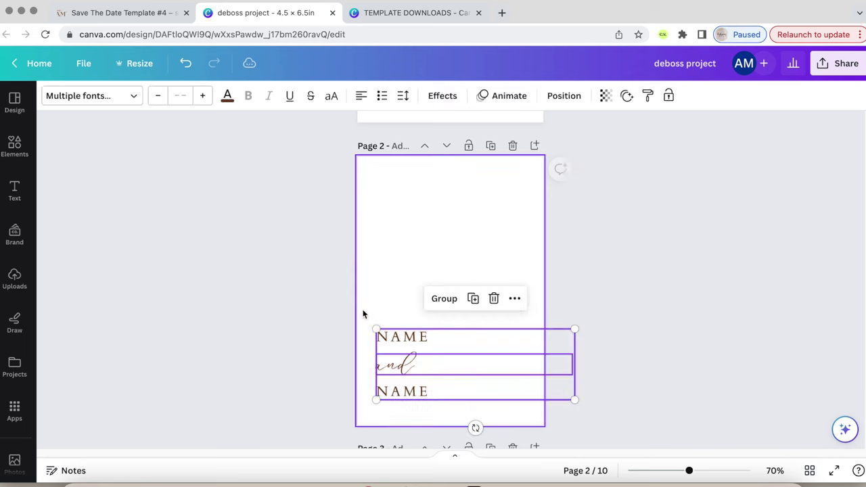
pyautogui.press('Delete')
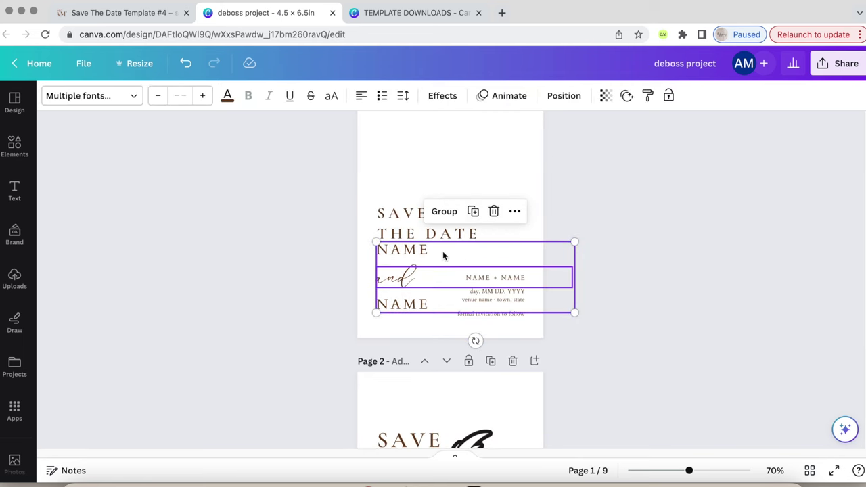
pyautogui.moveTo(442, 251); pyautogui.dragTo(407, 199)
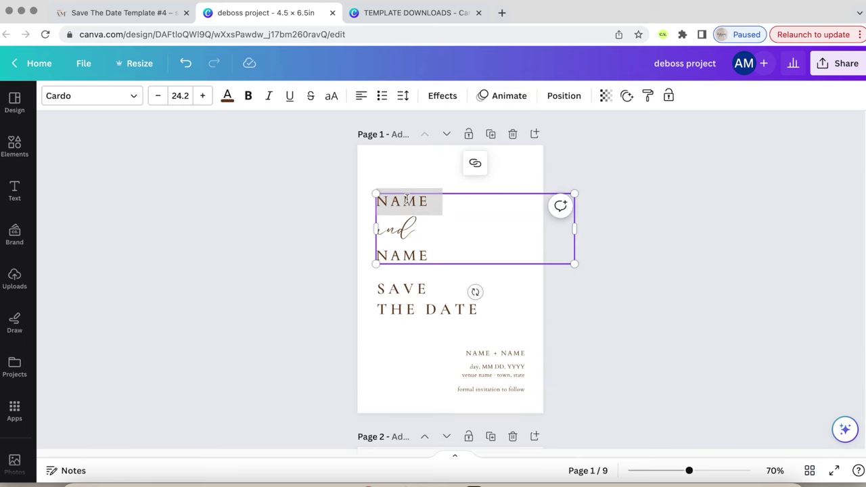
# Retype the title as SAVE / The / DATE with the script word in the middle
pyautogui.write('SAVE')
pyautogui.press('Return')
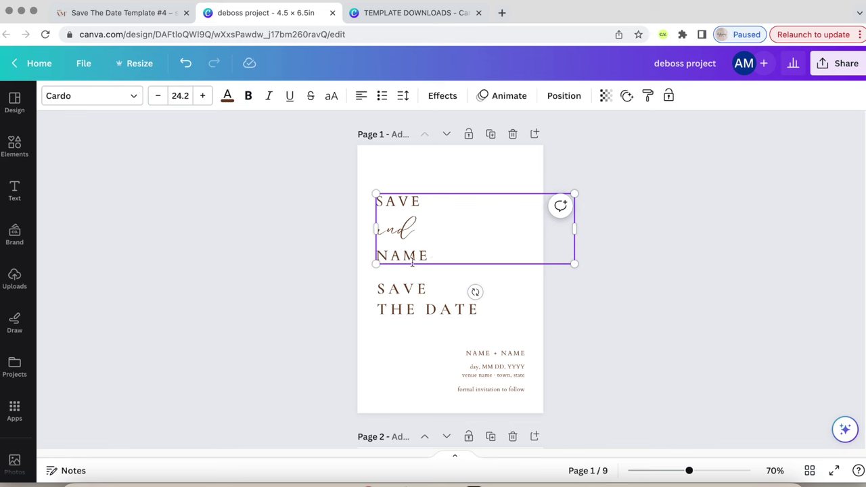
pyautogui.doubleClick(406, 257)
pyautogui.write('DAT')
pyautogui.doubleClick(404, 231)
pyautogui.write('The')
# Enlarge the SAVE the DATE title and tighten its line spacing to 1.51
pyautogui.moveTo(368, 186); pyautogui.dragTo(341, 322)
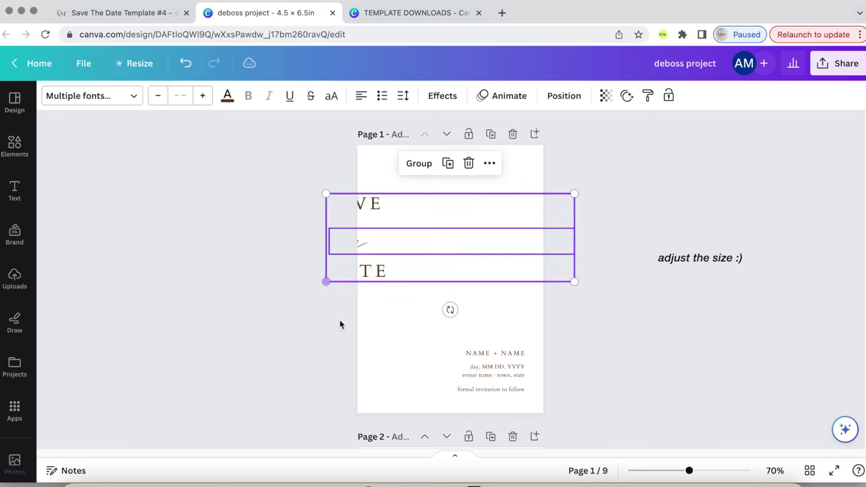
pyautogui.click(402, 95)
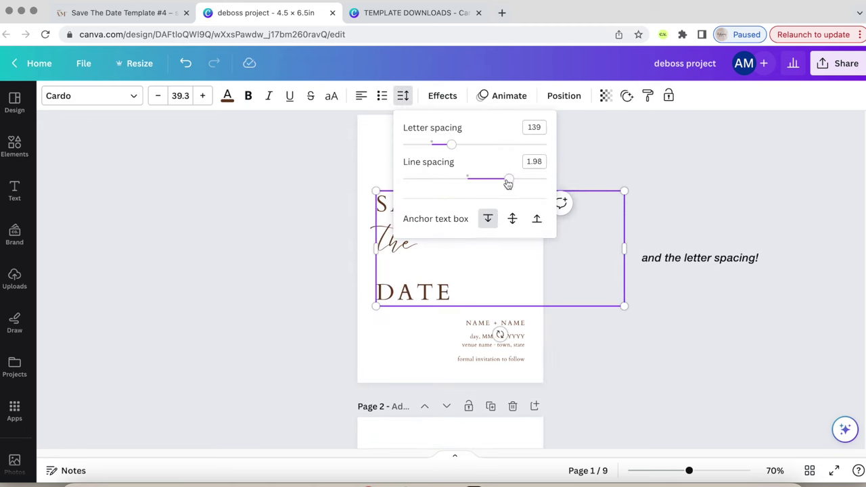
pyautogui.moveTo(508, 184); pyautogui.dragTo(477, 184)
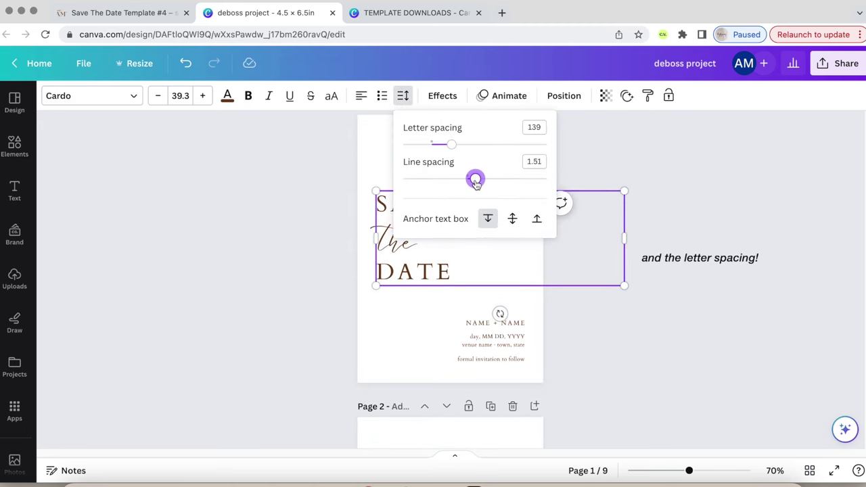
# Delete the 'formal invitation to follow' line and select the venue line
pyautogui.click(697, 169)
pyautogui.click(710, 170)
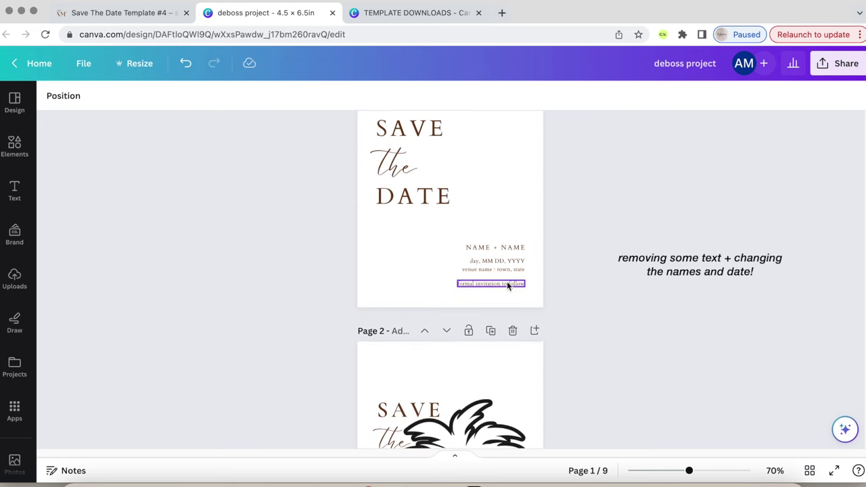
pyautogui.click(506, 282)
pyautogui.press('Delete')
pyautogui.click(504, 269)
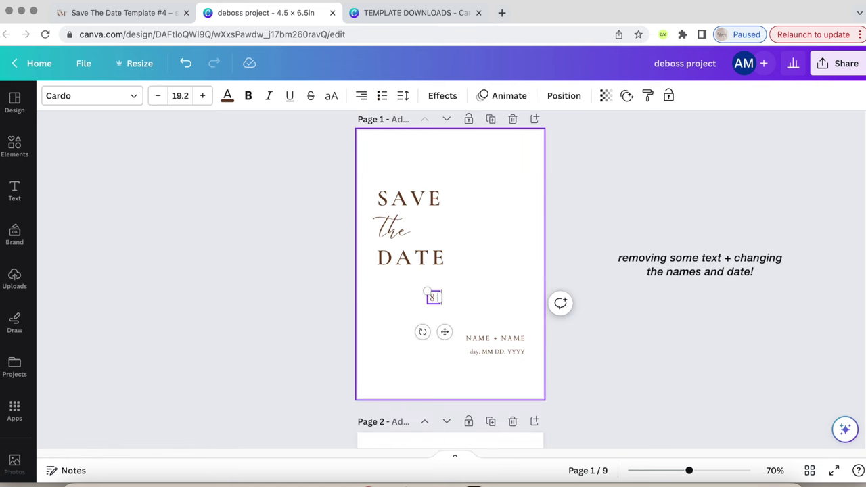
# Set the date to 8.22.24 under the title and enter the couple's names
pyautogui.write('.22')
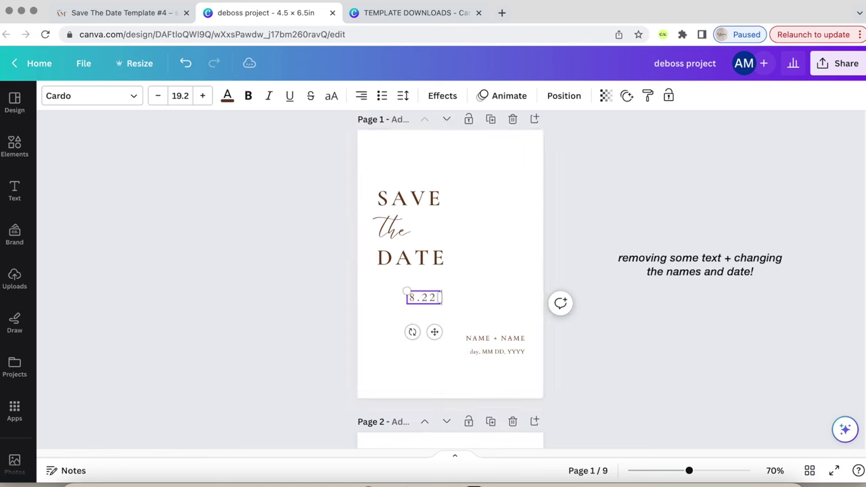
pyautogui.write('4')
pyautogui.moveTo(433, 144); pyautogui.dragTo(451, 145)
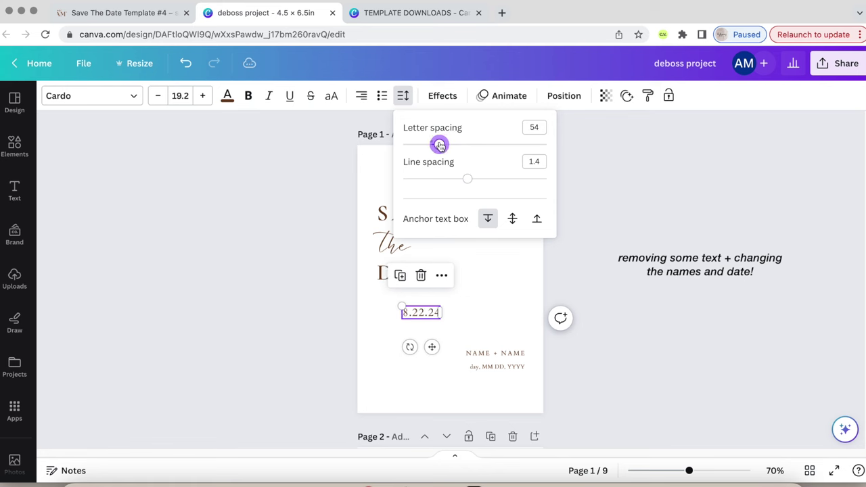
pyautogui.moveTo(428, 312); pyautogui.dragTo(401, 303)
pyautogui.click(516, 352)
pyautogui.write('ALEXA')
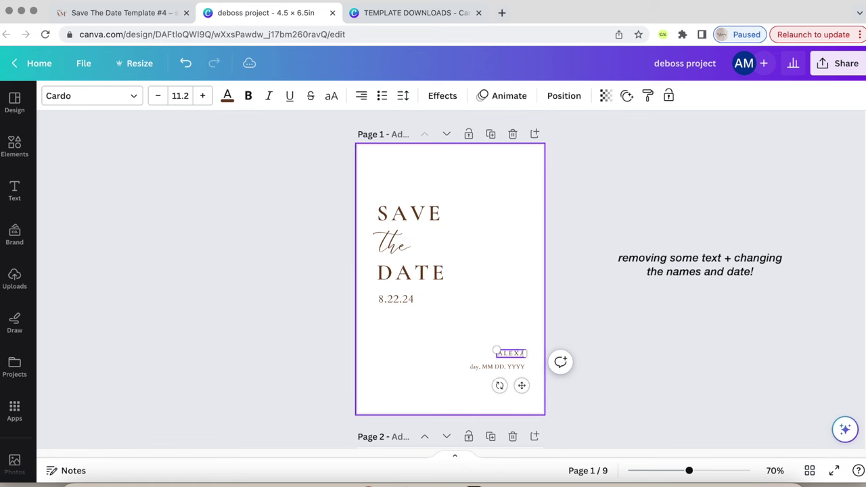
pyautogui.write('NDER + AMY')
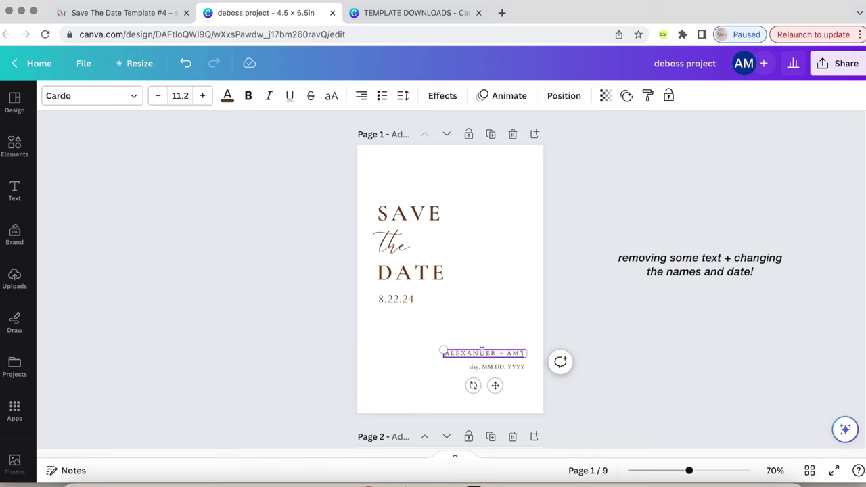
# Duplicate the script text as 'Tulum, Mexico' and resize it beneath the names
pyautogui.click(604, 327)
pyautogui.press('super+v')
pyautogui.moveTo(393, 246); pyautogui.dragTo(404, 344)
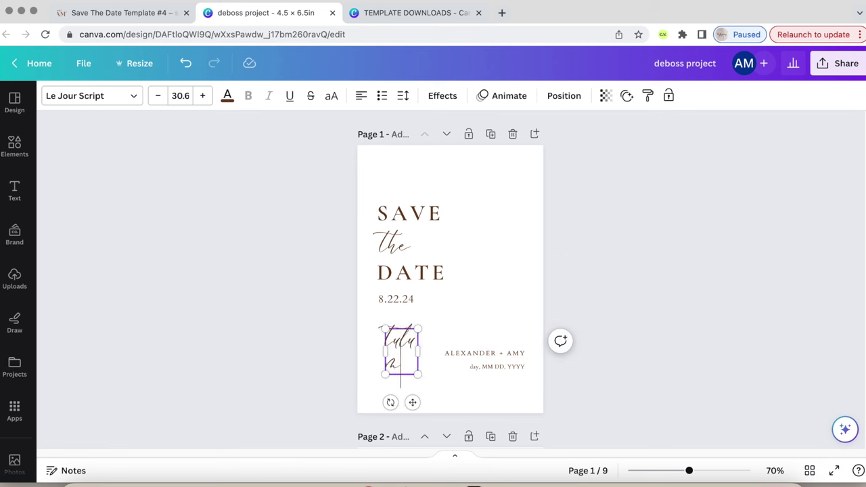
pyautogui.write('me fic')
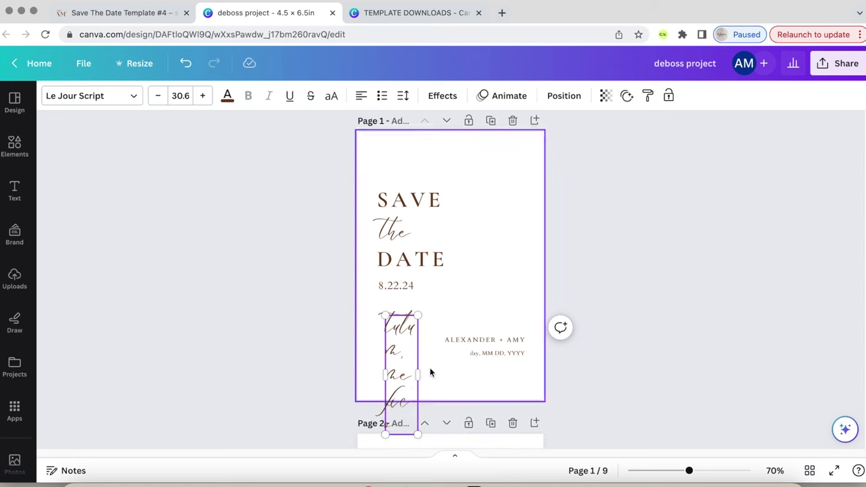
pyautogui.moveTo(422, 373); pyautogui.dragTo(515, 368)
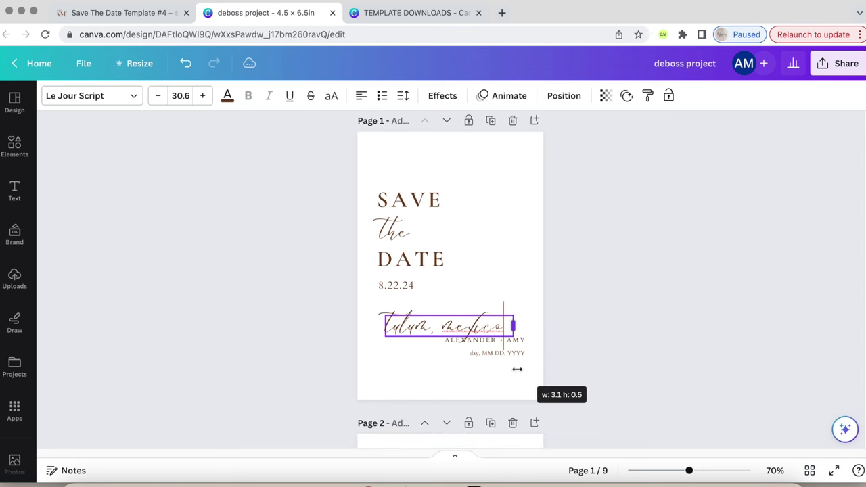
pyautogui.moveTo(512, 332); pyautogui.dragTo(489, 355)
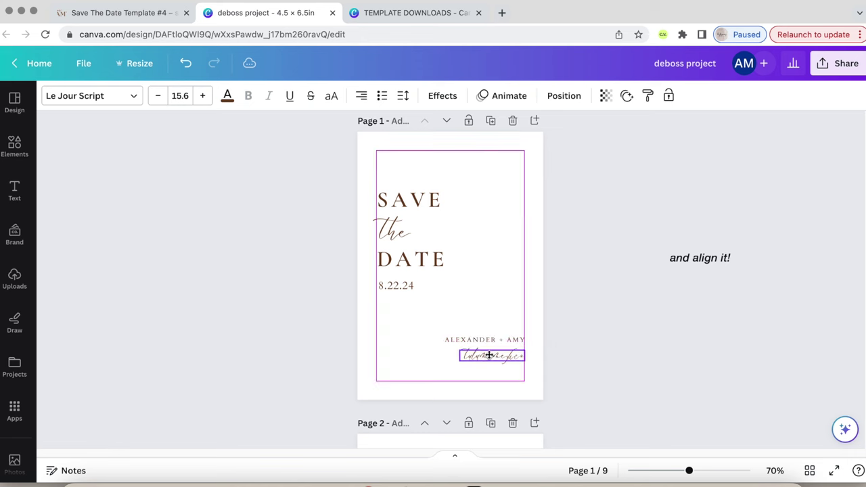
pyautogui.click(674, 270)
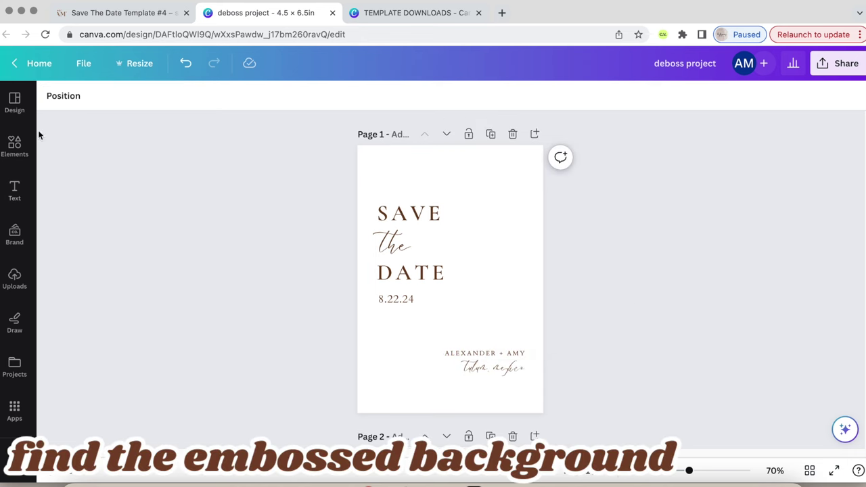
# Search Elements for 'palm tree' and place the black palm outline graphic over Page 1
pyautogui.click(15, 145)
pyautogui.click(213, 104)
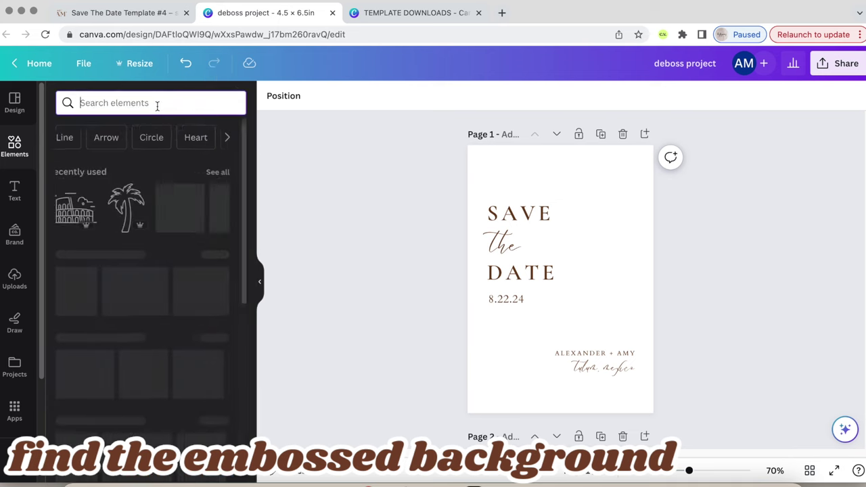
pyautogui.write('palm tree')
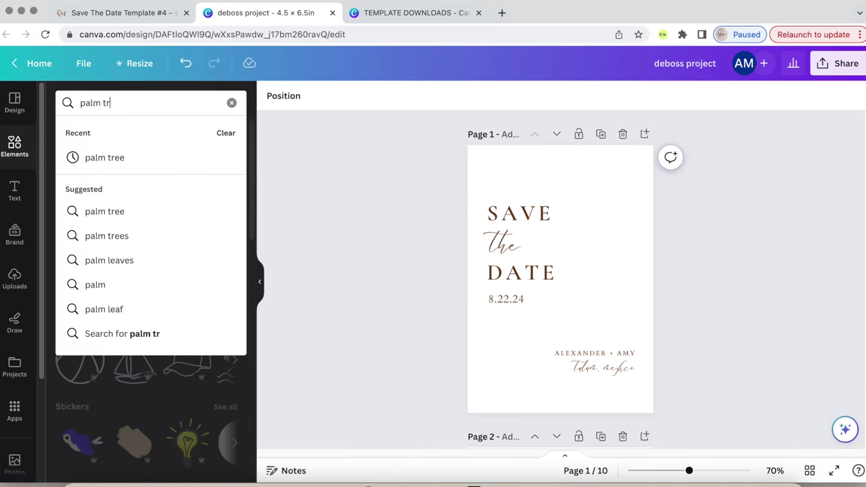
pyautogui.press('Return')
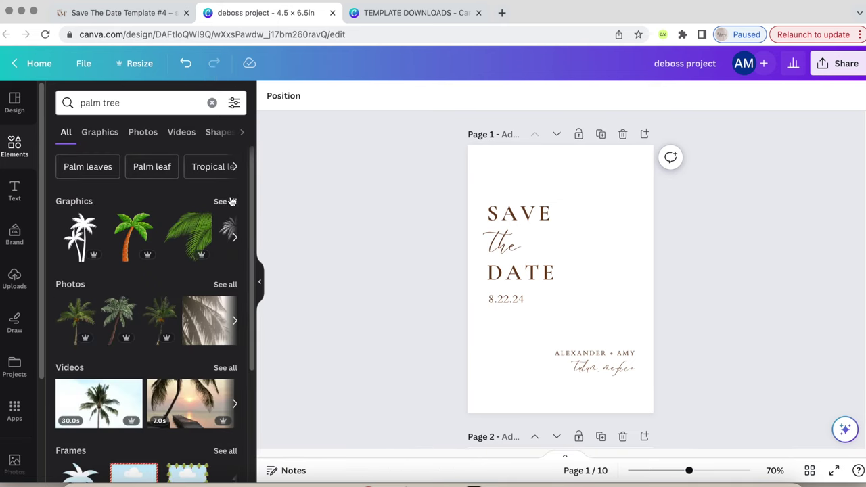
pyautogui.click(229, 201)
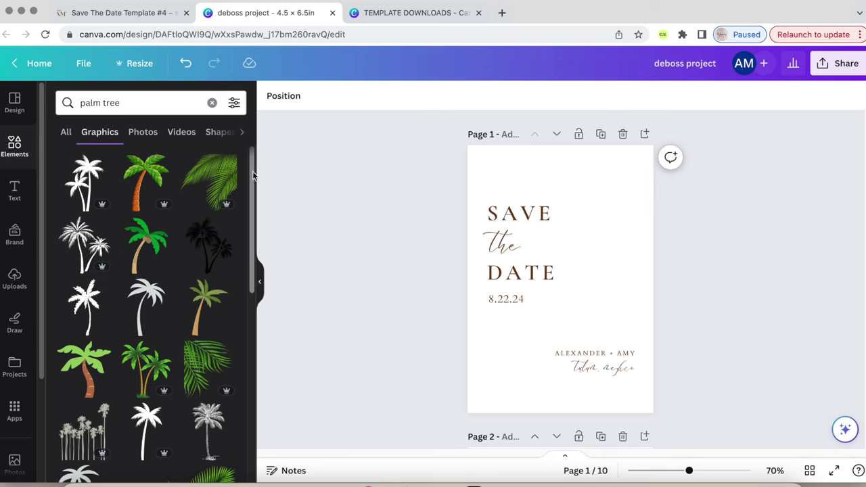
pyautogui.moveTo(252, 175); pyautogui.dragTo(250, 449)
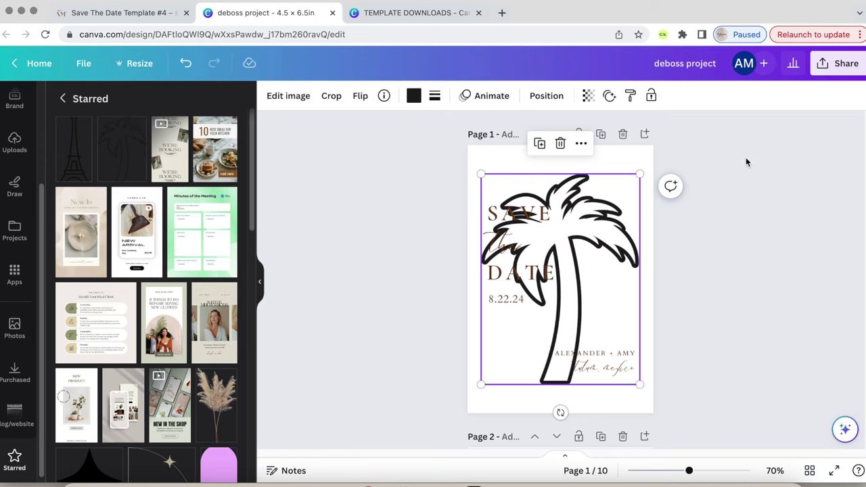
pyautogui.click(746, 157)
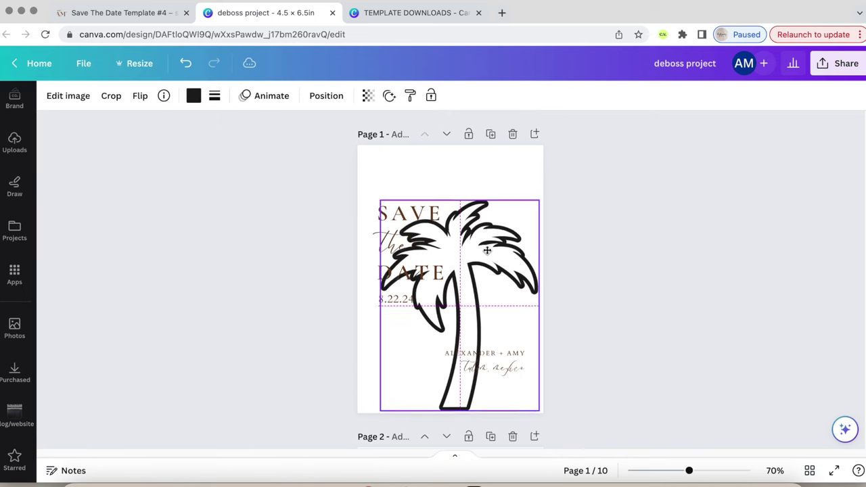
pyautogui.moveTo(487, 247); pyautogui.dragTo(492, 251)
pyautogui.click(676, 217)
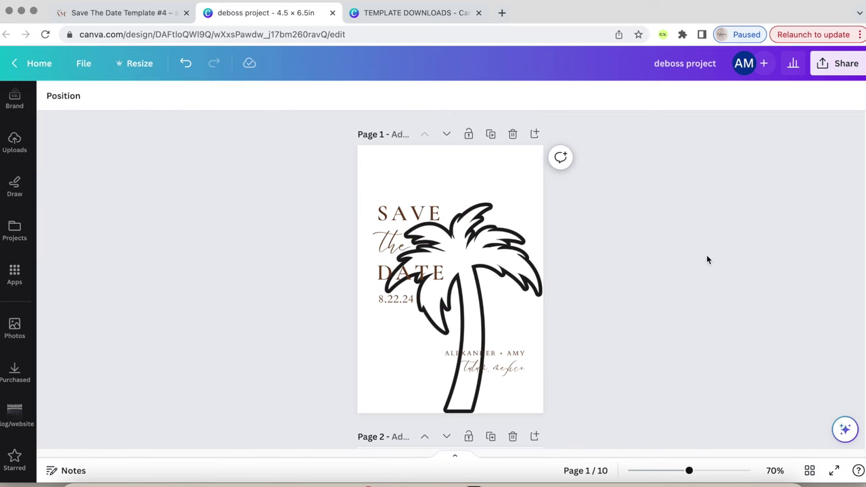
# Set the palm tree outline's transparency back to 100 so it appears solid black
pyautogui.click(485, 259)
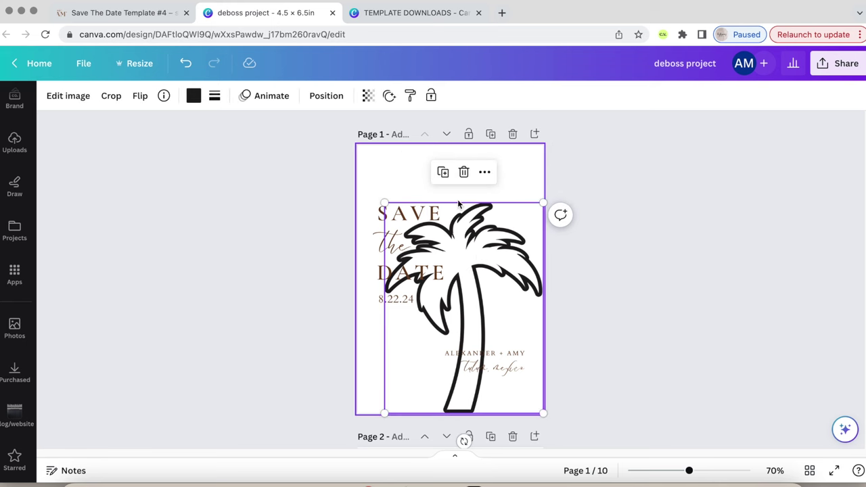
pyautogui.click(369, 96)
pyautogui.moveTo(366, 147); pyautogui.dragTo(257, 147)
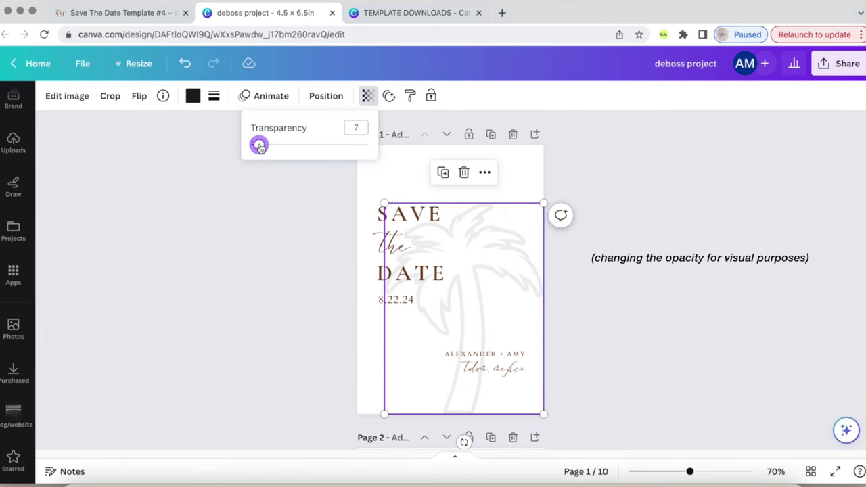
pyautogui.moveTo(258, 147); pyautogui.dragTo(367, 144)
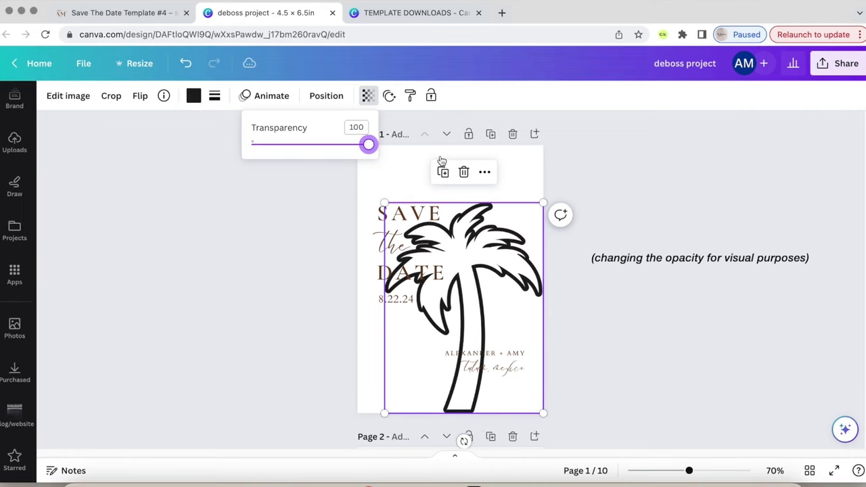
pyautogui.click(699, 189)
pyautogui.click(700, 192)
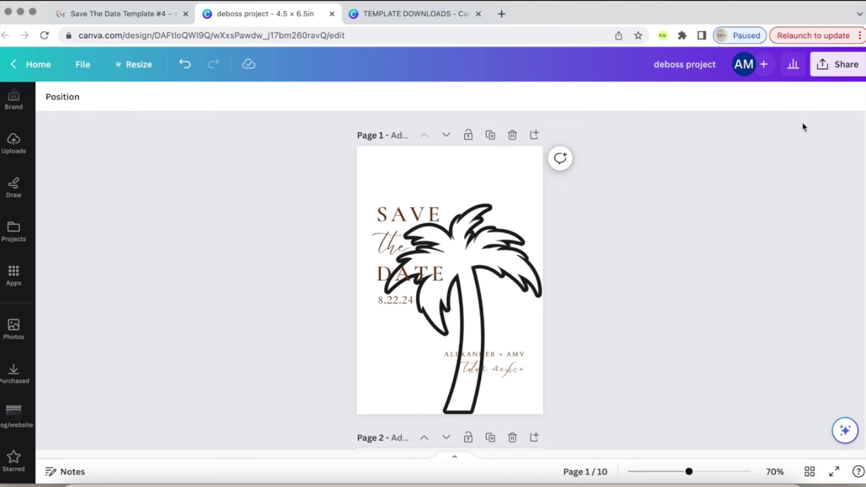
# Duplicate Page 1, then delete all its text so only the palm tree remains
pyautogui.click(490, 135)
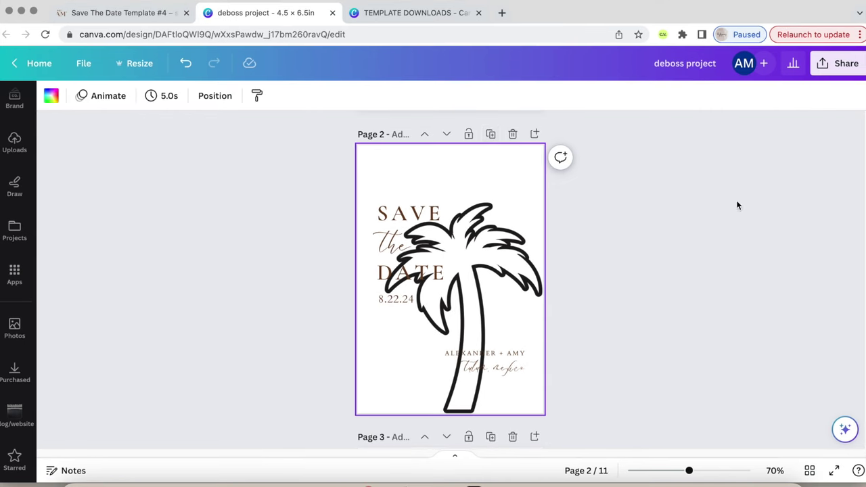
pyautogui.scroll(2, 450, 271)
pyautogui.click(409, 213)
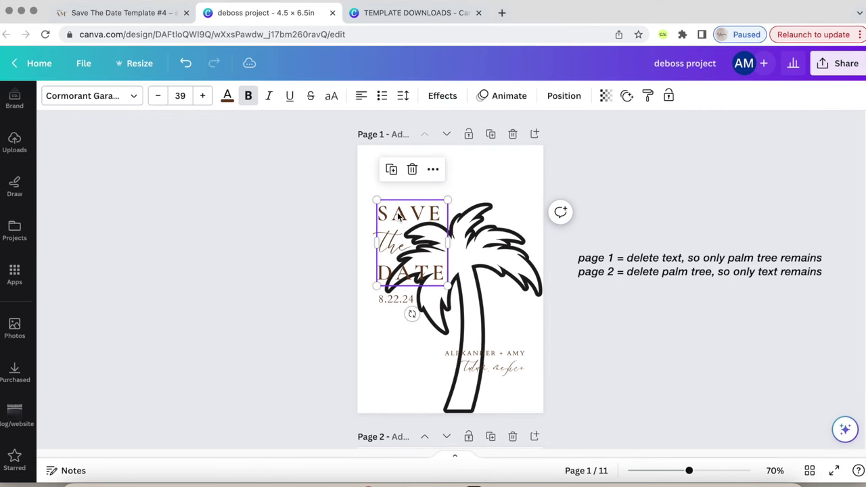
pyautogui.press('Delete')
pyautogui.click(389, 241)
pyautogui.press('Delete')
pyautogui.click(485, 353)
pyautogui.press('Delete')
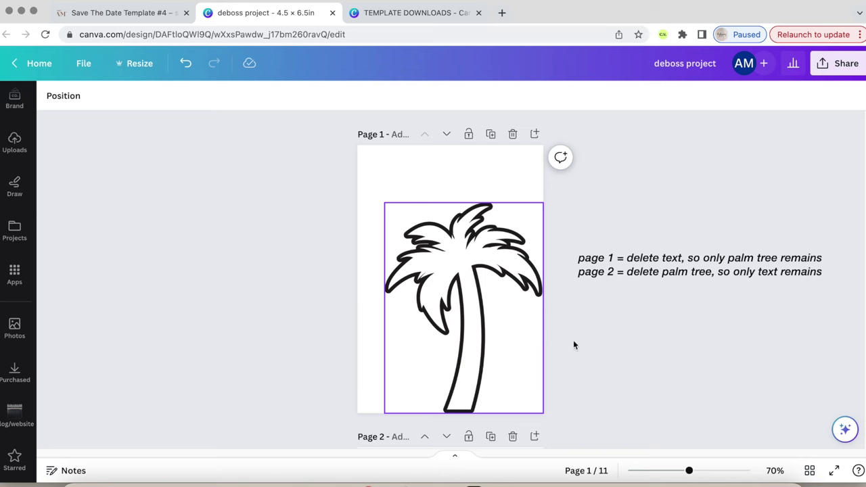
# Move down to the text-only Page 3 and bring up the Share options
pyautogui.scroll(-5, 573, 339)
pyautogui.scroll(-5, 842, 223)
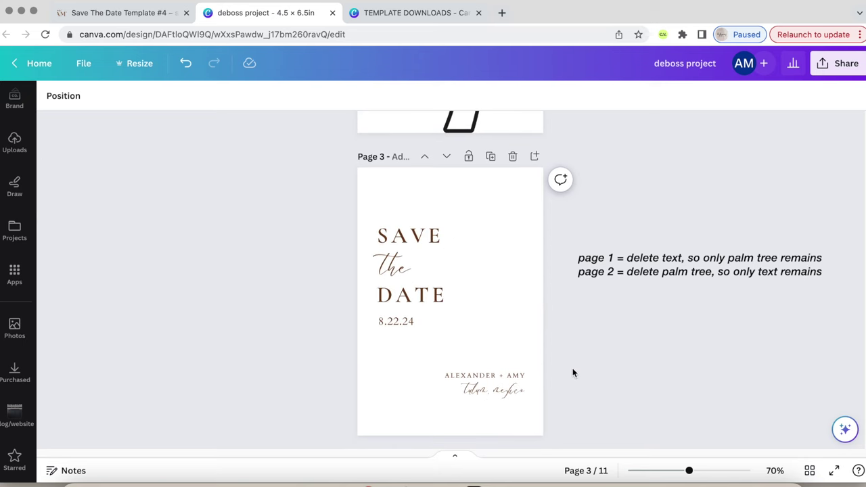
pyautogui.click(837, 63)
# Download only Page 3 as a PNG with a transparent background
pyautogui.click(687, 372)
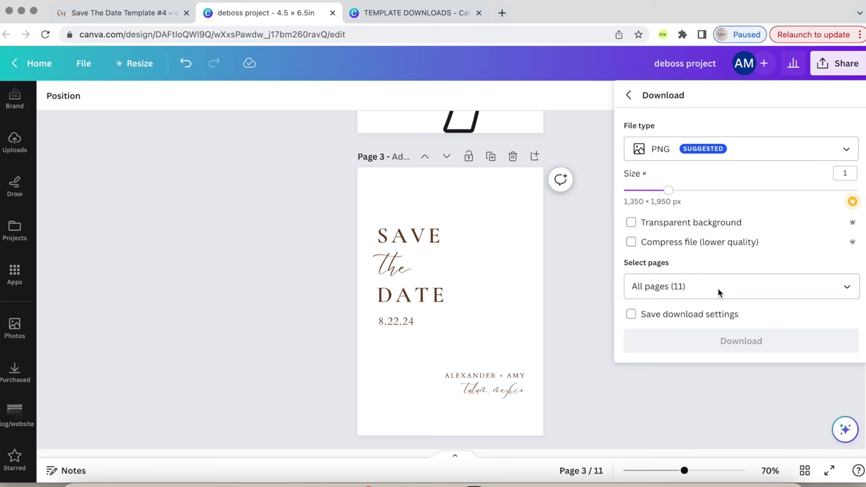
pyautogui.click(718, 288)
pyautogui.click(747, 92)
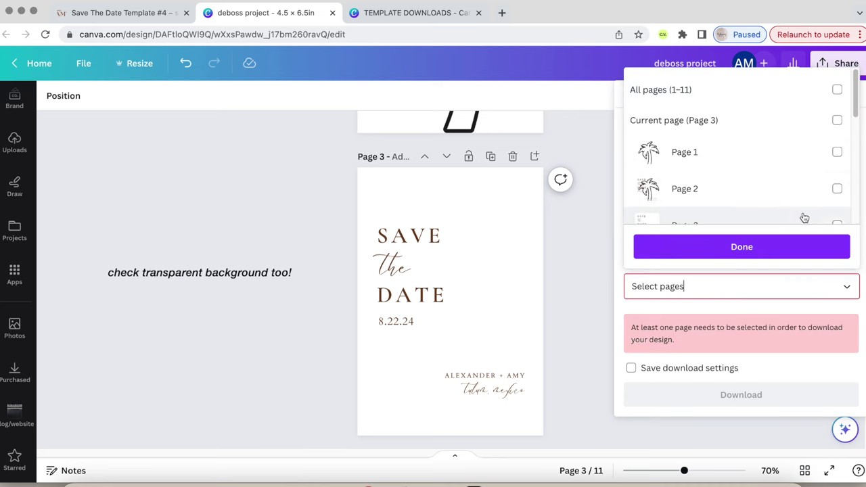
pyautogui.click(836, 120)
pyautogui.click(744, 246)
pyautogui.click(684, 225)
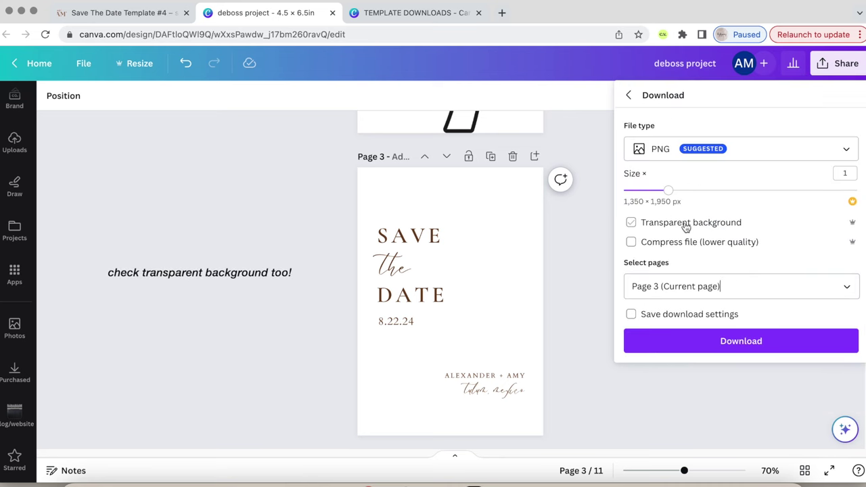
pyautogui.click(727, 340)
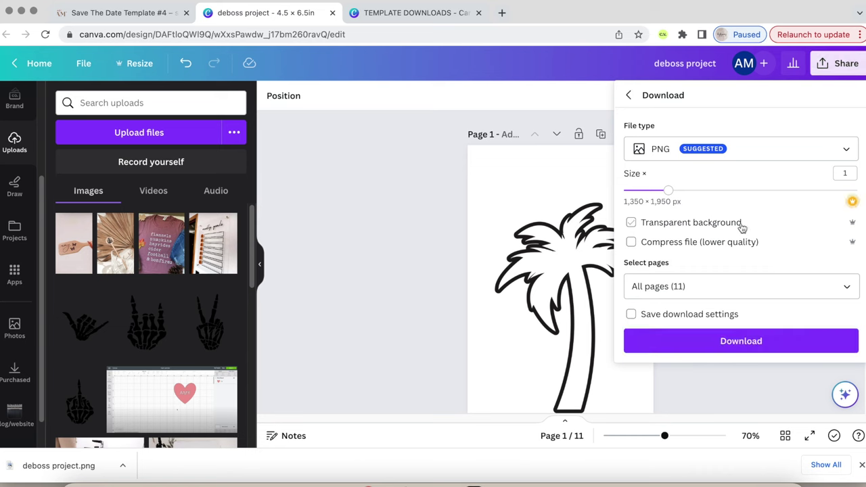
# Download only Page 1, the palm tree, as a transparent PNG
pyautogui.click(632, 222)
pyautogui.click(719, 285)
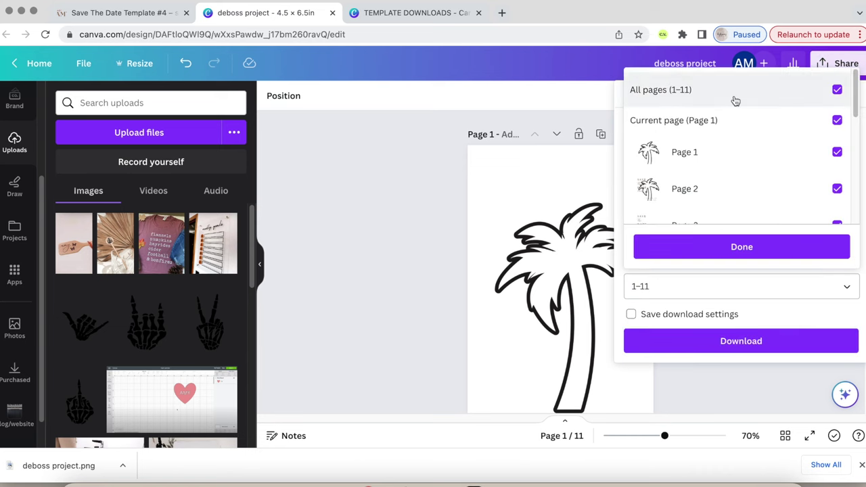
pyautogui.click(735, 98)
pyautogui.click(729, 151)
pyautogui.click(725, 246)
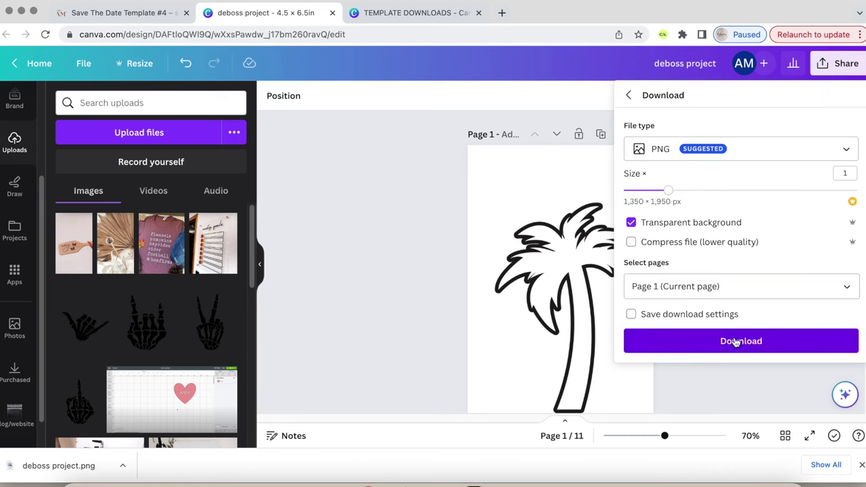
pyautogui.click(735, 341)
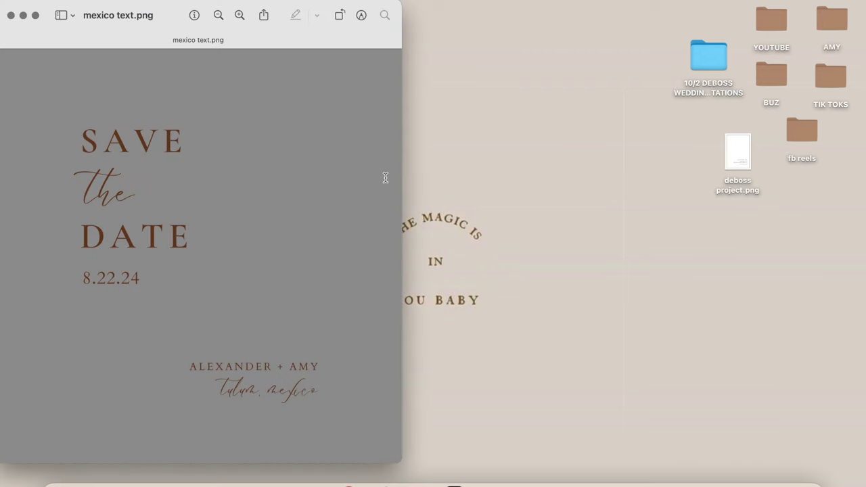
# Open Print settings for mexico text.png in Preview and look at the 4 x 6 paper size
pyautogui.click(68, 1)
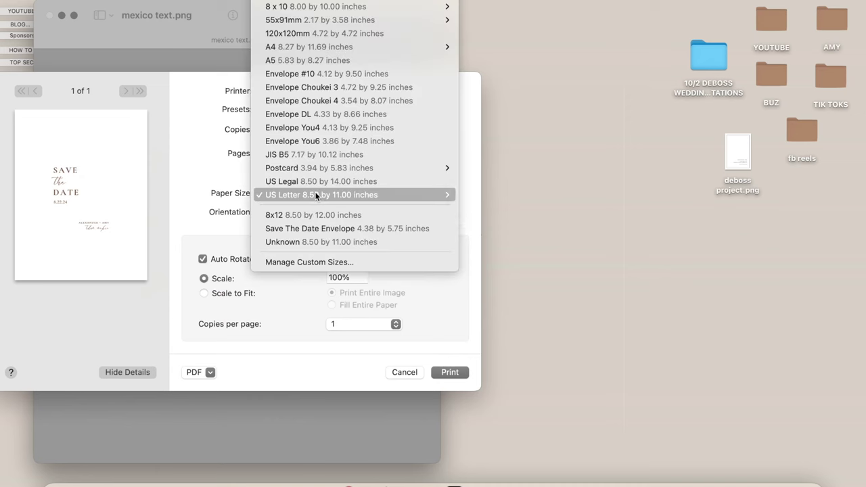
pyautogui.moveTo(326, 8)
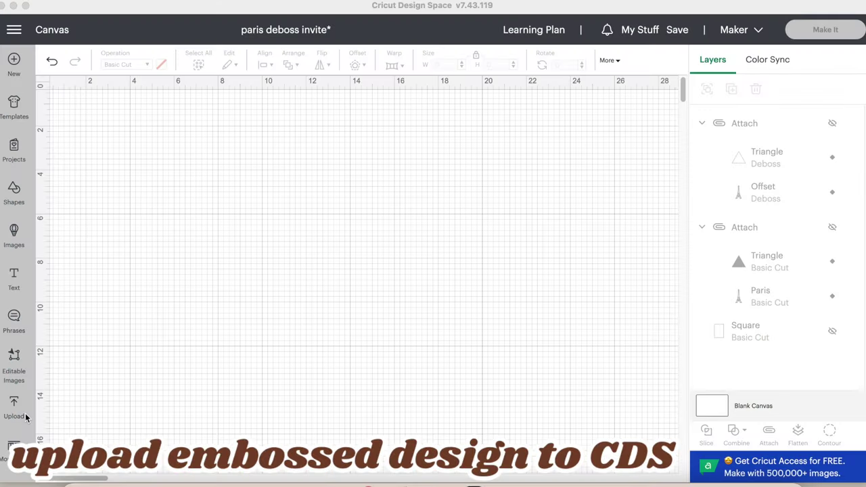
# Upload mexico.png as a Complex cut image into Cricut Design Space
pyautogui.click(15, 406)
pyautogui.click(93, 218)
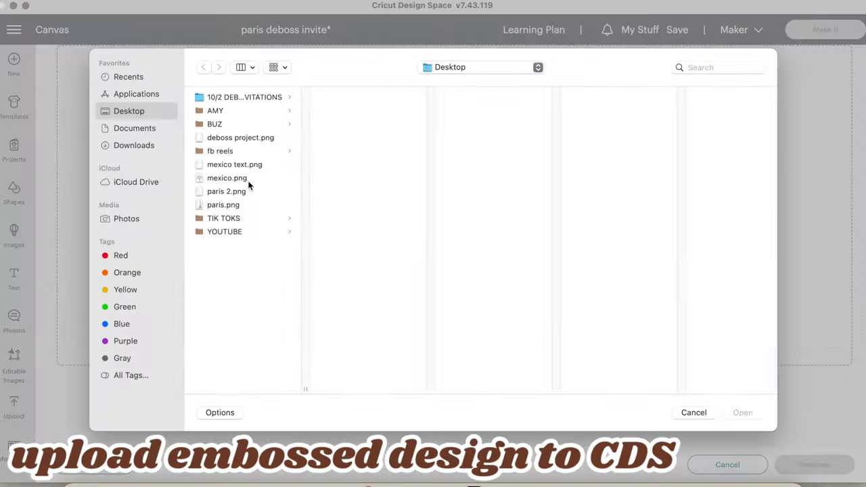
pyautogui.click(236, 171)
pyautogui.click(739, 412)
pyautogui.click(631, 331)
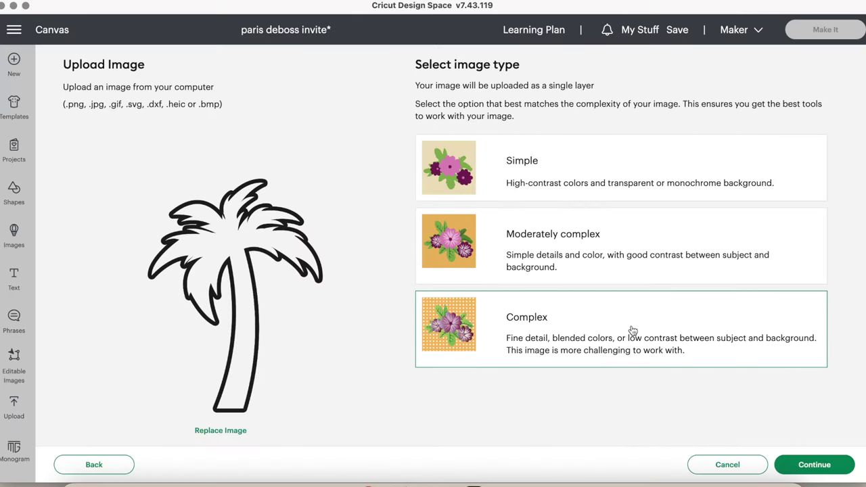
pyautogui.click(809, 466)
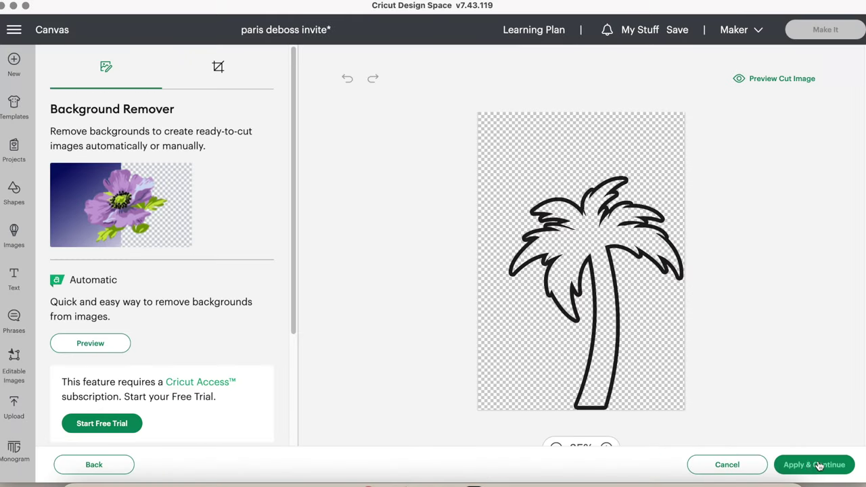
pyautogui.click(815, 465)
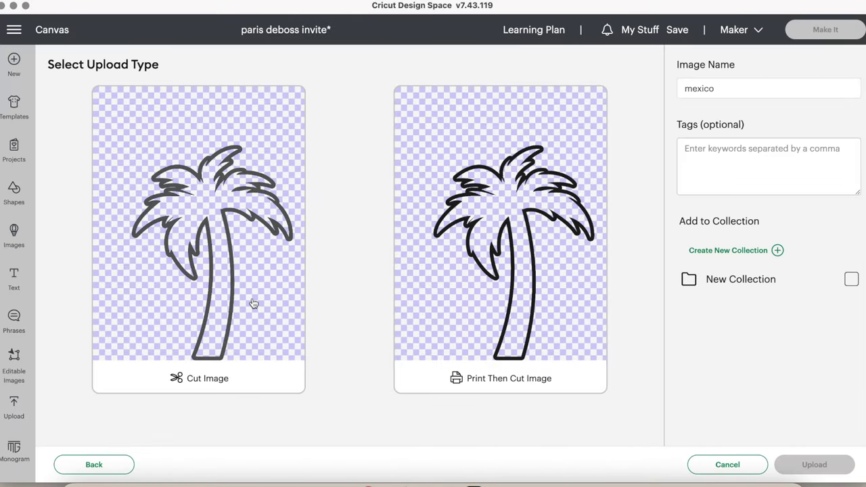
pyautogui.click(249, 303)
pyautogui.click(815, 465)
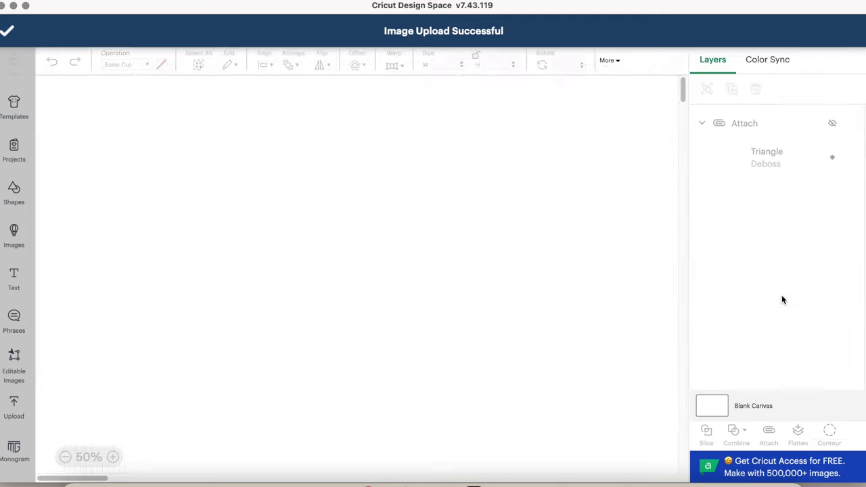
# Scale the palm tree down to about 6.91 × 9.24 in and centre it on the canvas
pyautogui.moveTo(404, 117); pyautogui.dragTo(206, 332)
pyautogui.moveTo(174, 383); pyautogui.dragTo(345, 238)
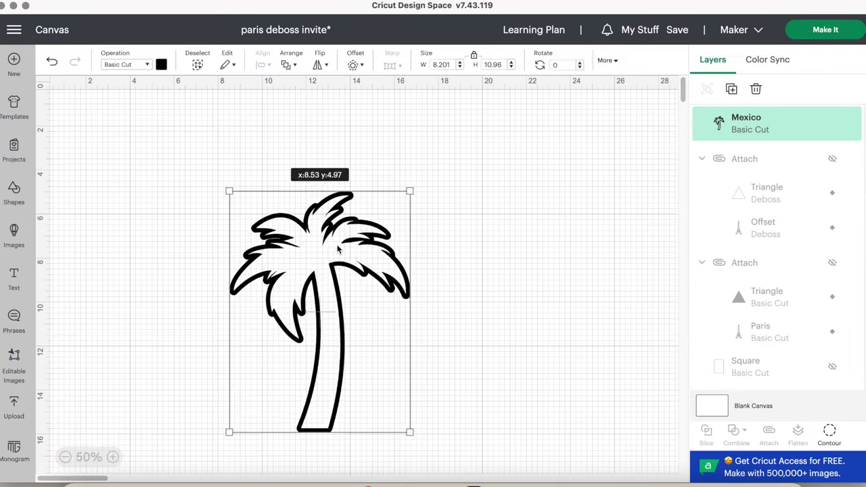
pyautogui.moveTo(409, 192); pyautogui.dragTo(376, 229)
pyautogui.click(508, 256)
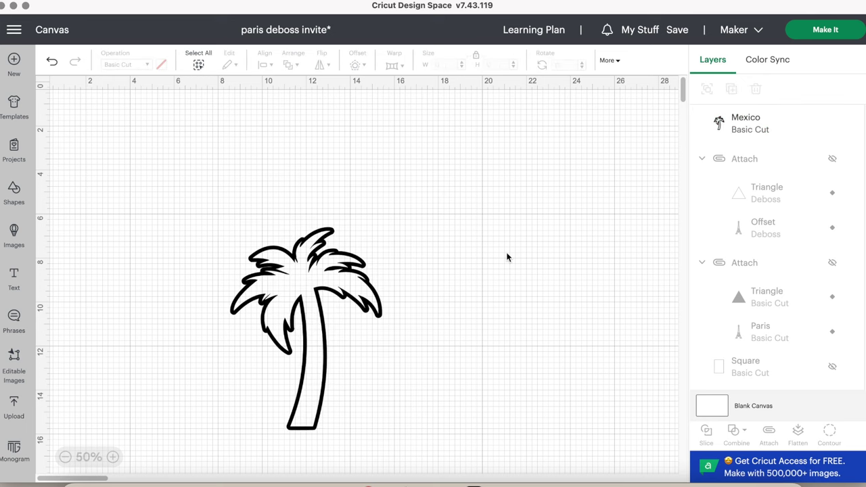
# Add a square card template sized 4.5 x 6.5 in
pyautogui.click(17, 196)
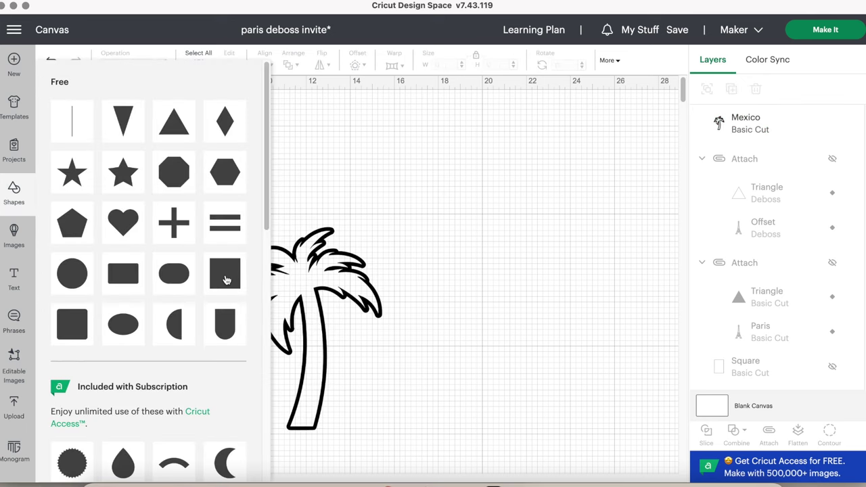
pyautogui.click(227, 278)
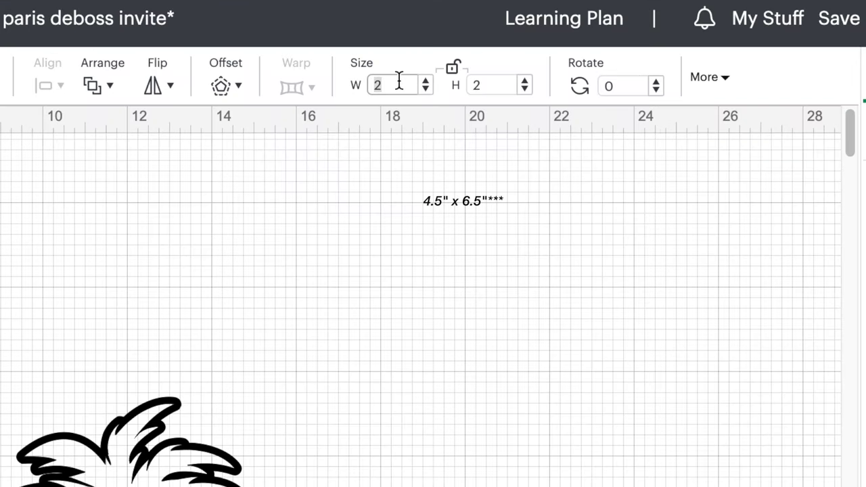
pyautogui.write('4.5')
pyautogui.press('Return')
pyautogui.click(495, 85)
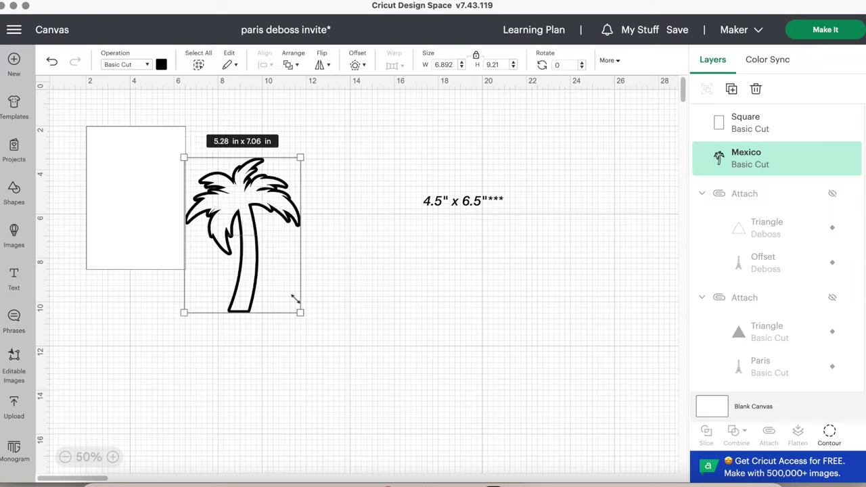
# Shrink the palm tree to 3.67 x 4.904 in inside the card, then hide the template square
pyautogui.moveTo(296, 301); pyautogui.dragTo(276, 277)
pyautogui.moveTo(236, 193); pyautogui.dragTo(149, 177)
pyautogui.click(169, 223)
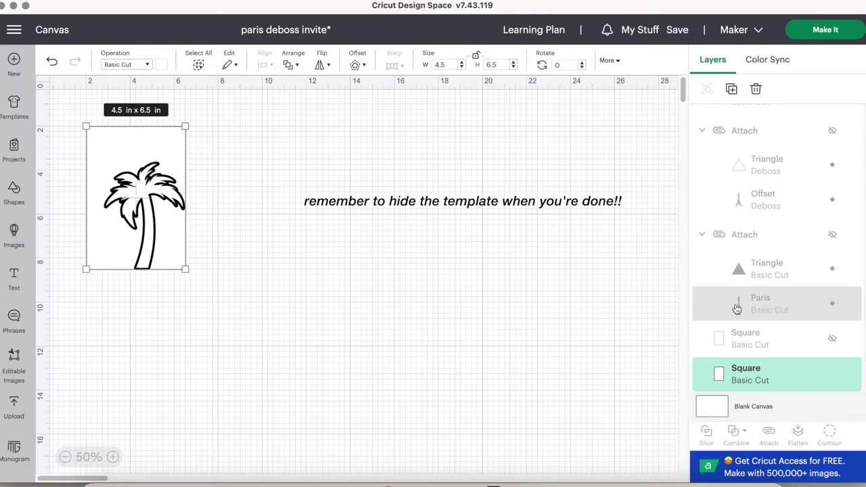
pyautogui.click(833, 376)
pyautogui.click(147, 193)
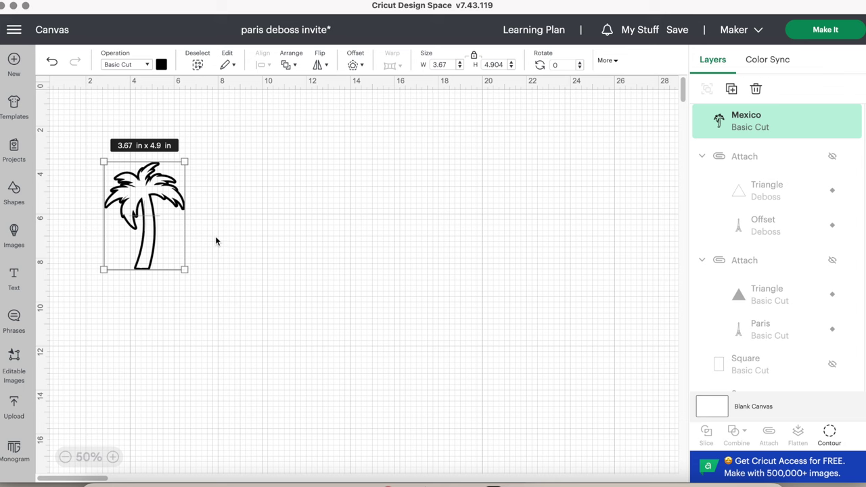
# Add a 0.012 in offset around the palm tree
pyautogui.click(354, 66)
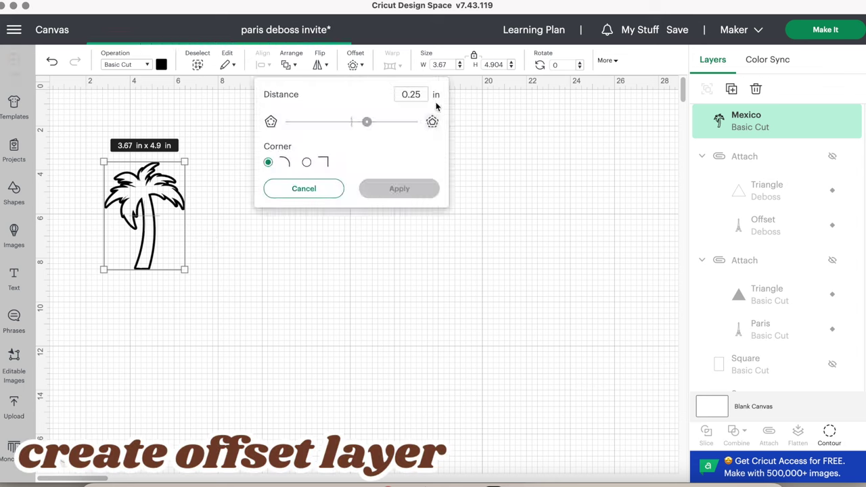
pyautogui.doubleClick(418, 95)
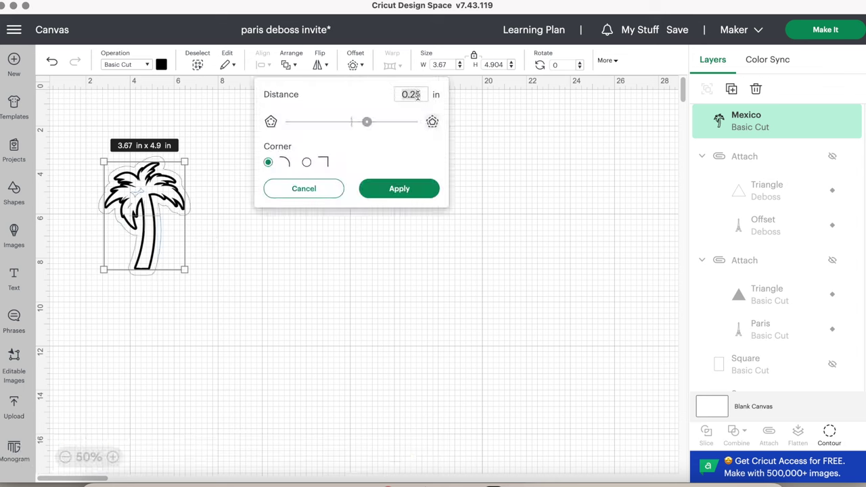
pyautogui.write('0.012')
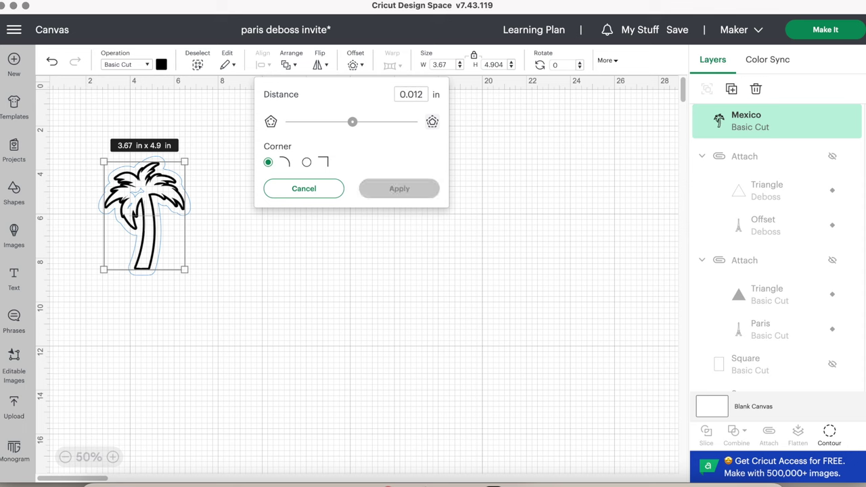
pyautogui.click(419, 187)
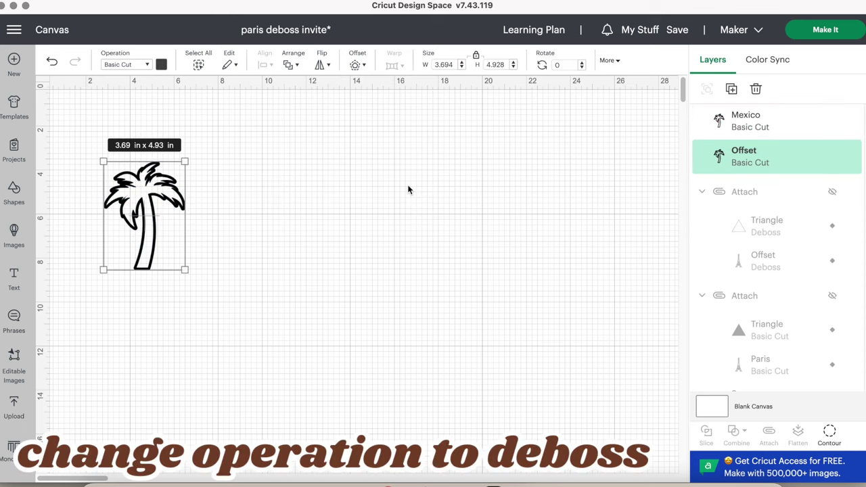
# Set the Offset layer to Deboss and colour the Mexico palm brown
pyautogui.click(147, 66)
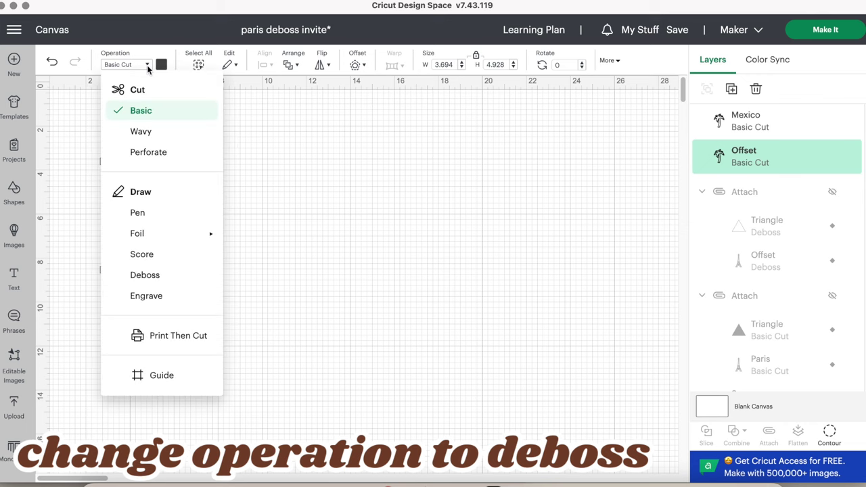
pyautogui.click(165, 274)
pyautogui.click(166, 268)
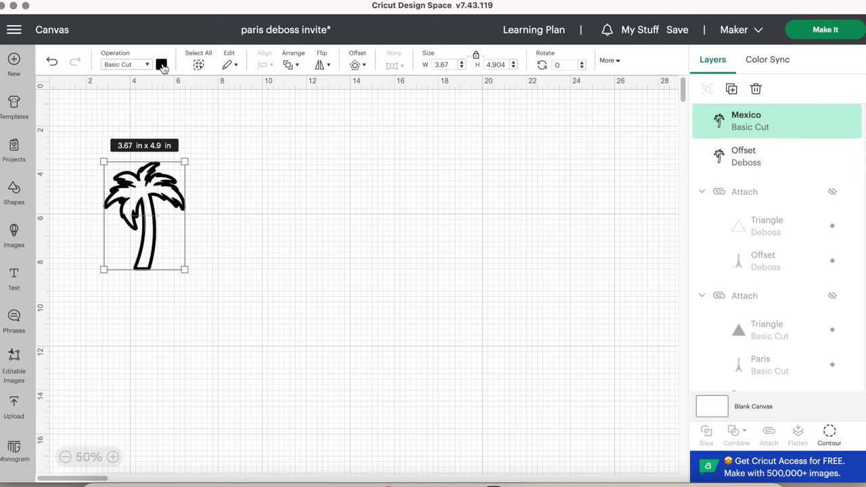
pyautogui.click(162, 65)
pyautogui.click(267, 187)
# Add two centre-aligned stacked triangles with a width of 0.01 in
pyautogui.click(356, 243)
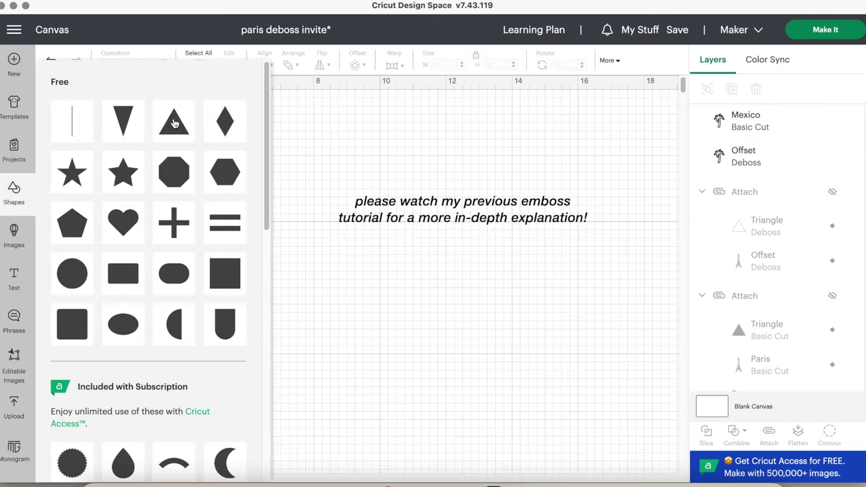
pyautogui.click(122, 118)
pyautogui.click(731, 89)
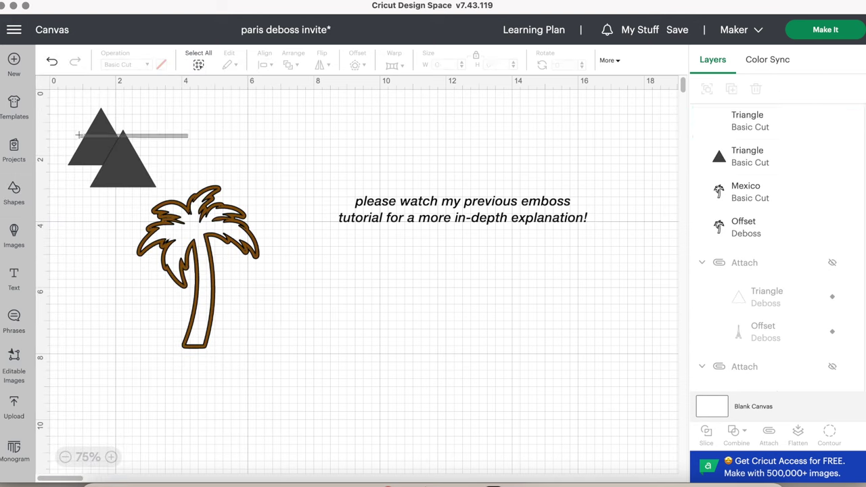
pyautogui.moveTo(189, 193); pyautogui.dragTo(60, 98)
pyautogui.click(264, 64)
pyautogui.click(300, 224)
pyautogui.write('0')
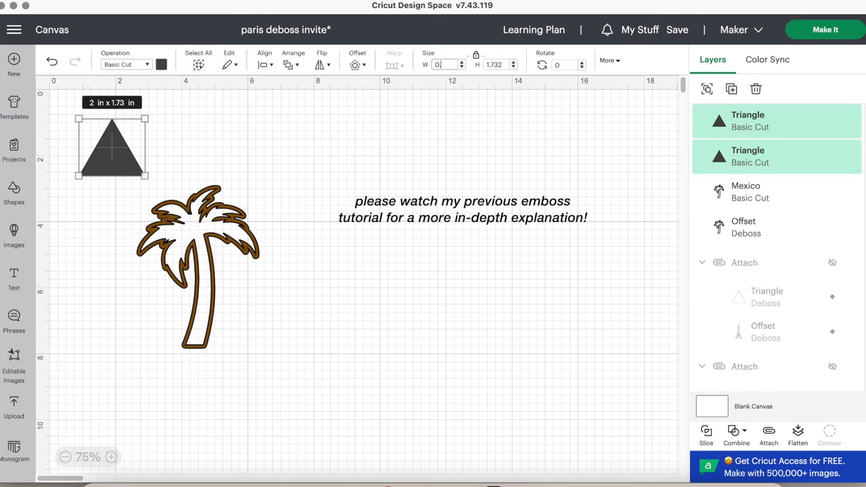
pyautogui.write('.01')
pyautogui.press('Return')
# Position the triangles at X 0.25 and Y 0.25 in
pyautogui.click(614, 60)
pyautogui.click(609, 100)
pyautogui.write('0.25')
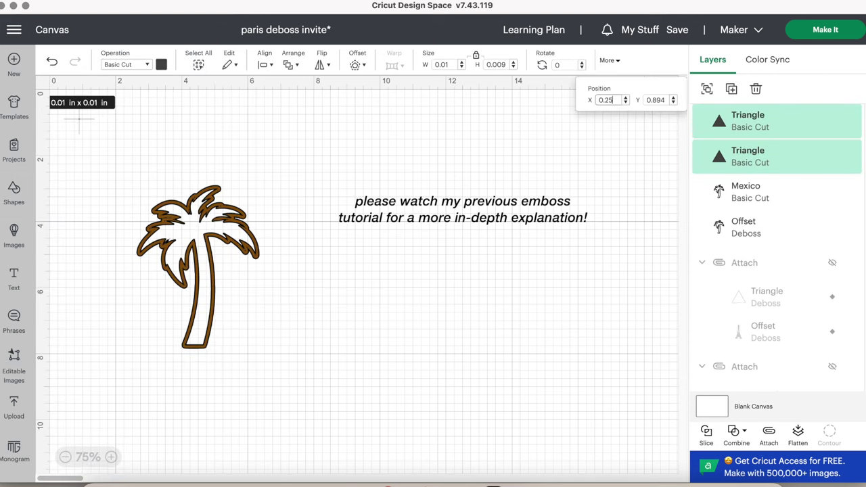
pyautogui.press('Tab')
pyautogui.write('0.25')
pyautogui.press('Return')
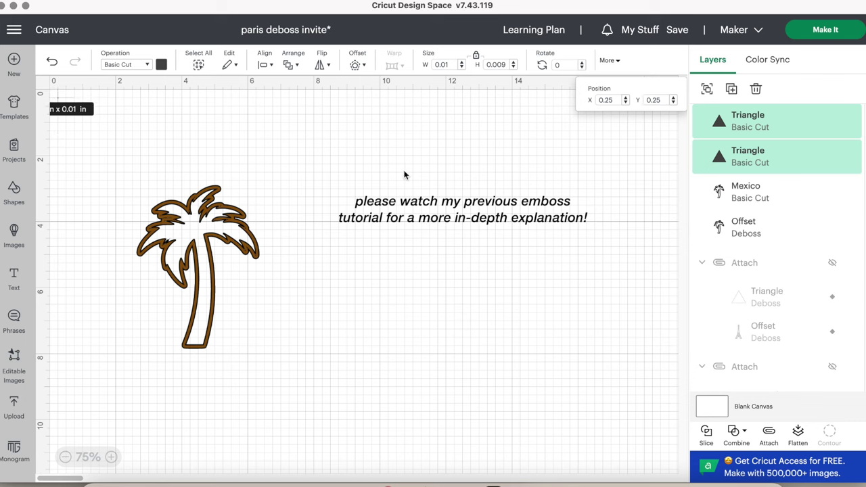
# Attach the top triangle to the Mexico palm layer
pyautogui.click(788, 132)
pyautogui.keyDown('shift'); pyautogui.click(770, 193); pyautogui.keyUp('shift')
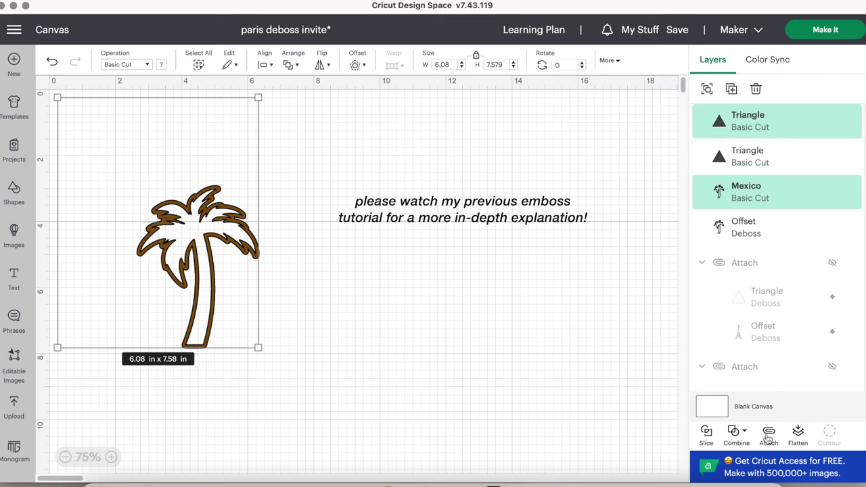
pyautogui.click(768, 436)
# Set the other triangle to Deboss and attach it to the Offset layer
pyautogui.click(795, 241)
pyautogui.click(125, 64)
pyautogui.click(135, 318)
pyautogui.keyDown('shift'); pyautogui.click(744, 260); pyautogui.keyUp('shift')
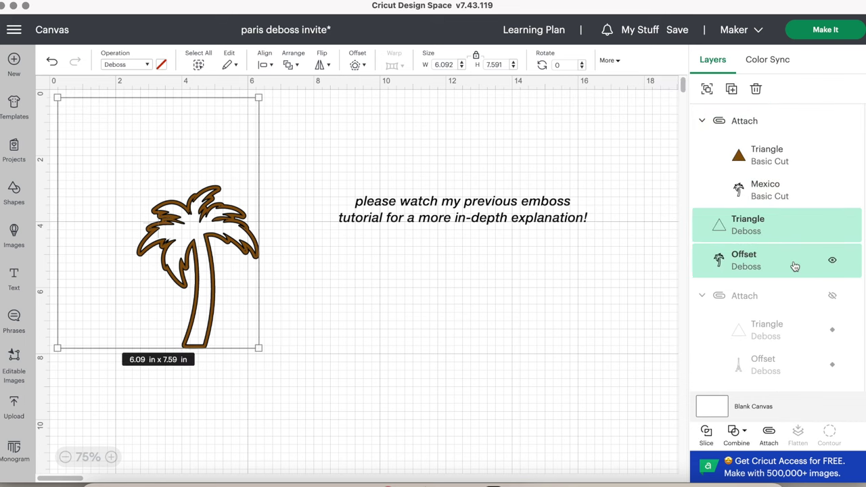
pyautogui.click(602, 228)
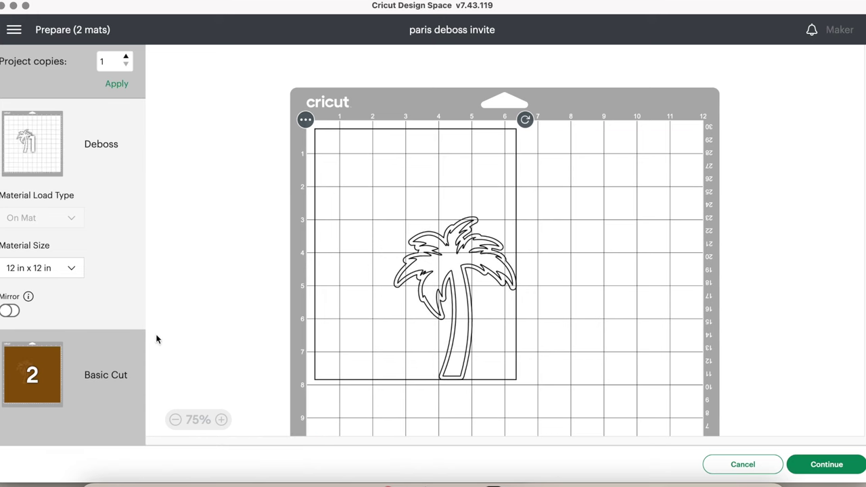
# Choose Kraft Cardstock, found by searching 'kraft', as the Basic Cut mat's material
pyautogui.click(103, 354)
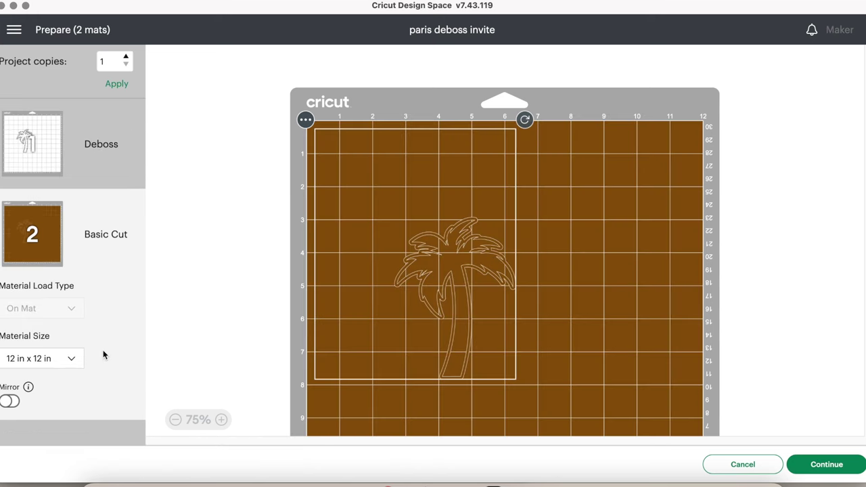
pyautogui.click(826, 465)
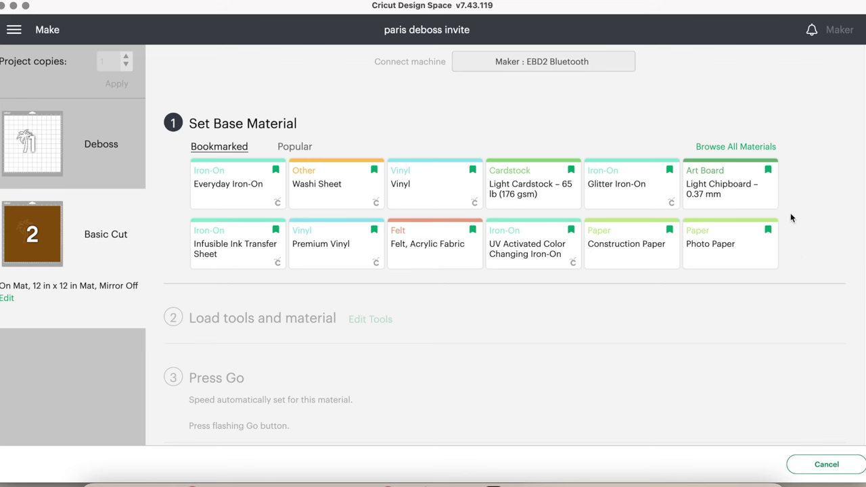
pyautogui.click(755, 149)
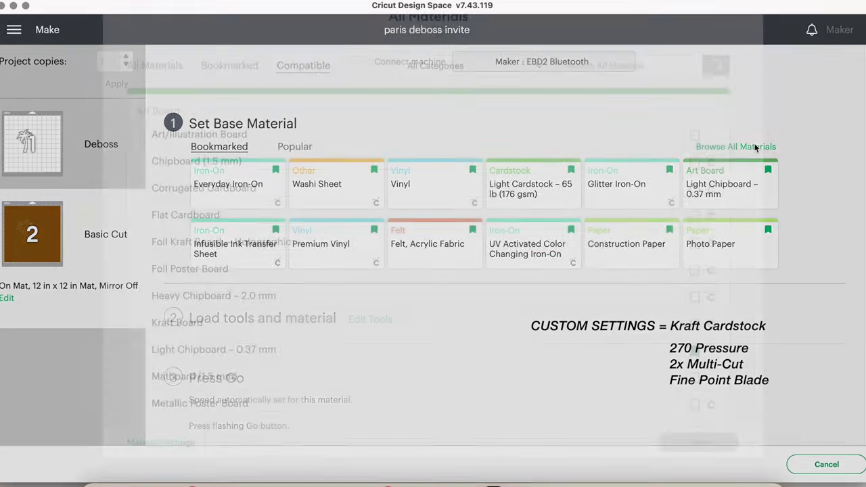
pyautogui.write('kraft')
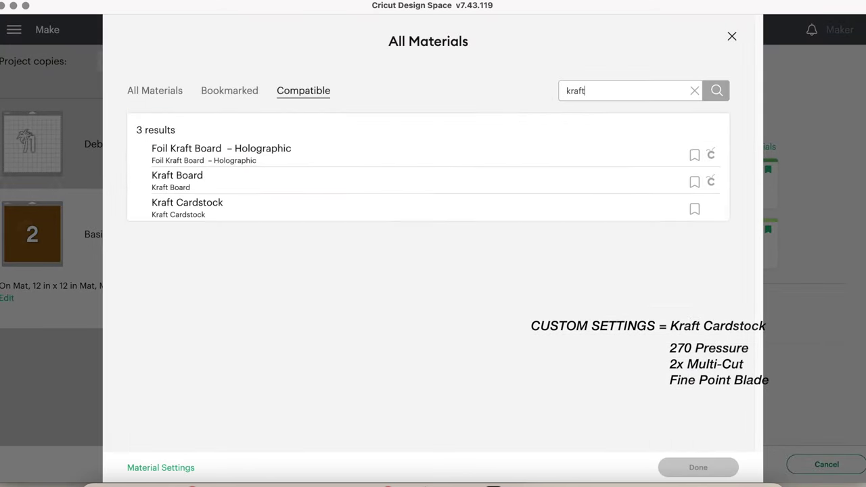
pyautogui.click(510, 210)
pyautogui.click(713, 467)
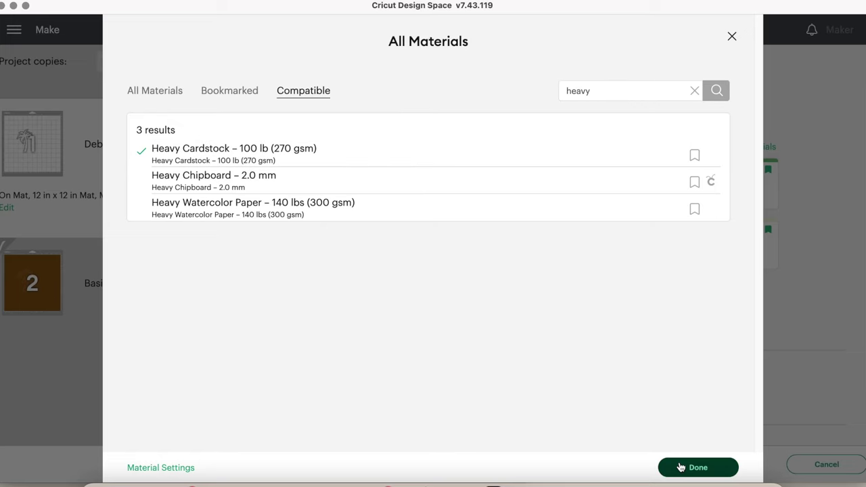
# Confirm Heavy Cardstock for the deboss mat, open Wedding Templates, and return to the deboss design
pyautogui.click(669, 466)
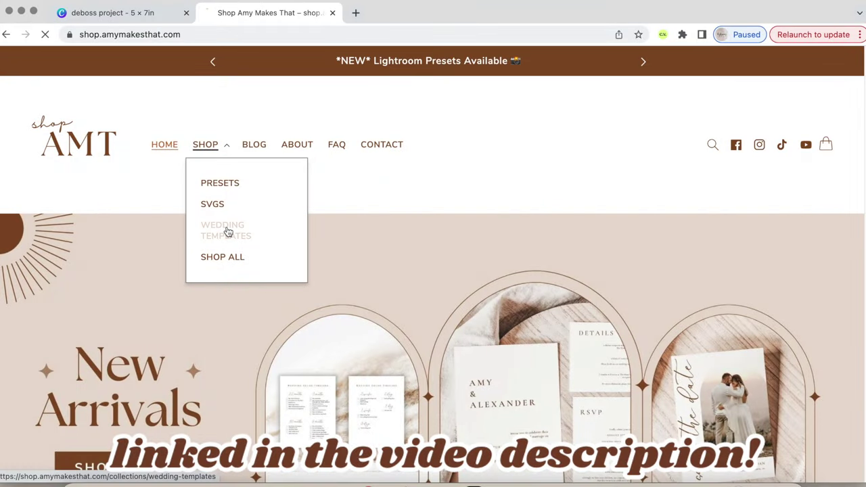
pyautogui.click(226, 229)
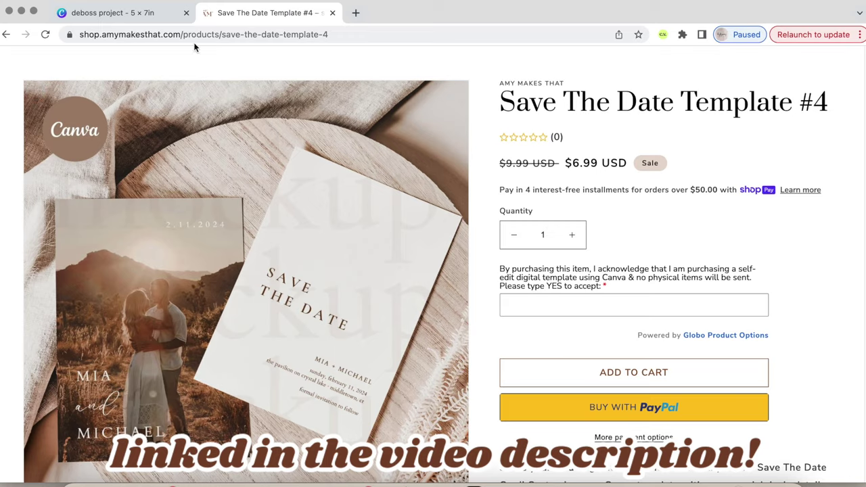
pyautogui.click(144, 13)
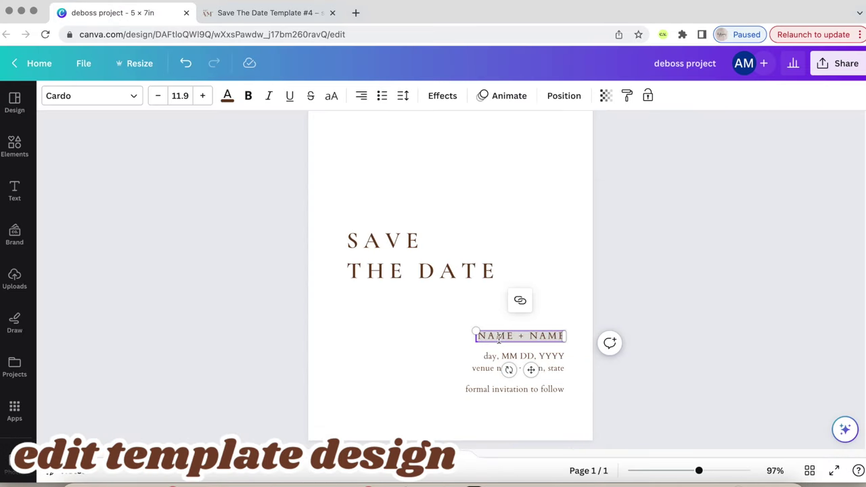
# Fill in the couple's names, the Saturday 2024 date, and the venue with state CT
pyautogui.write('ALE')
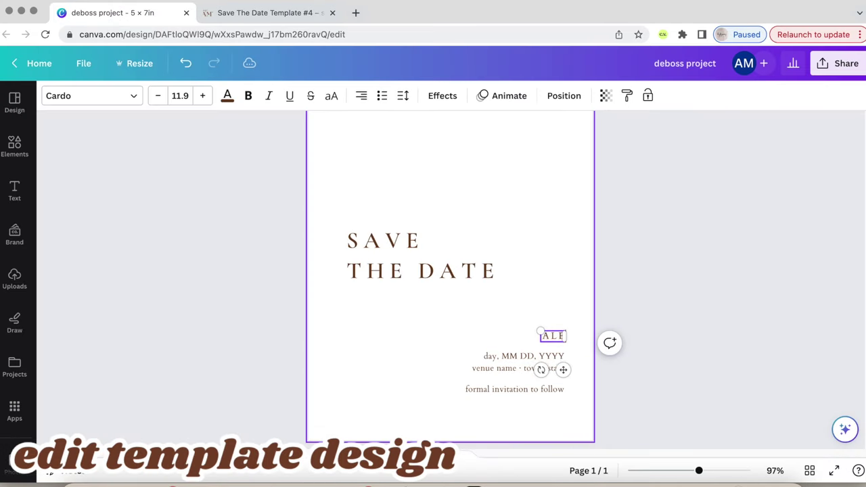
pyautogui.write('XANDER +')
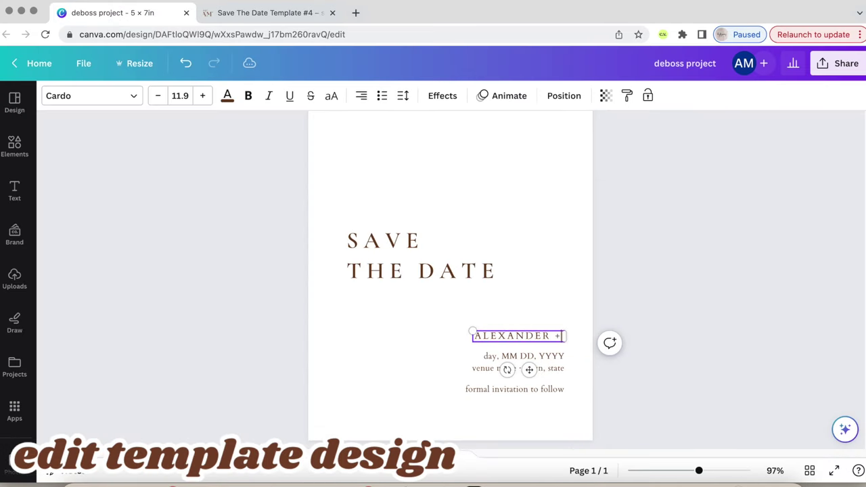
pyautogui.write(' AMY')
pyautogui.doubleClick(490, 355)
pyautogui.write('satur')
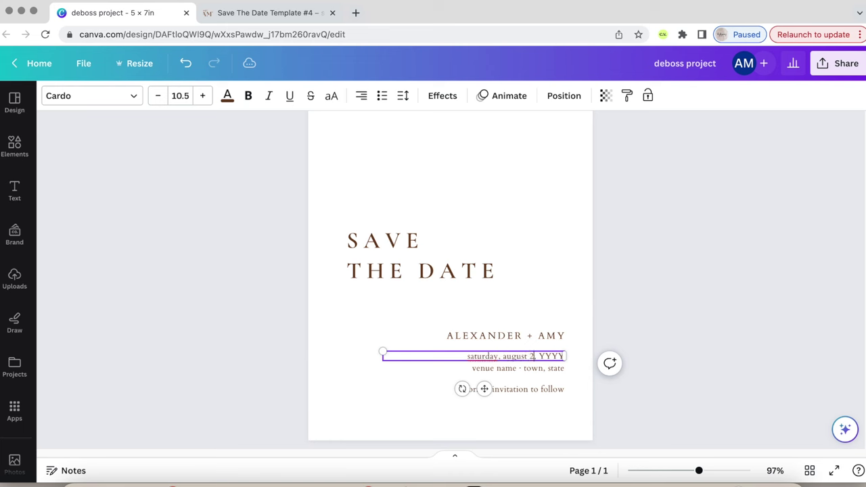
pyautogui.write('2024')
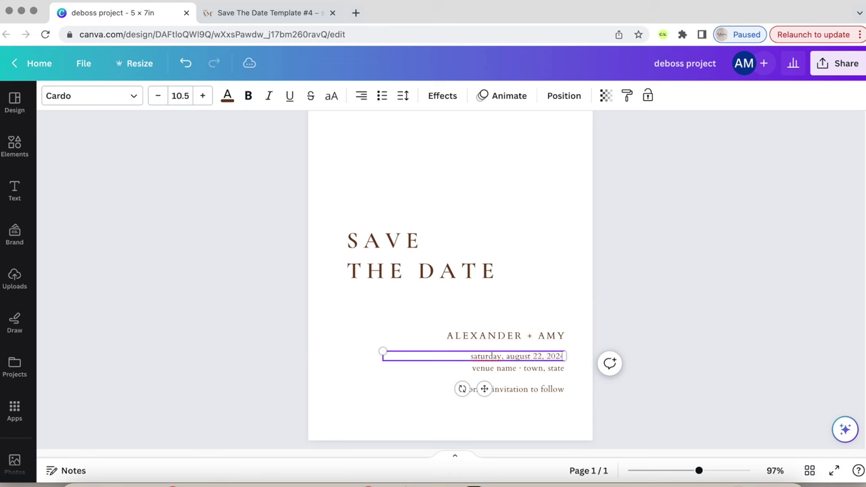
pyautogui.moveTo(473, 368); pyautogui.dragTo(516, 368)
pyautogui.write('the')
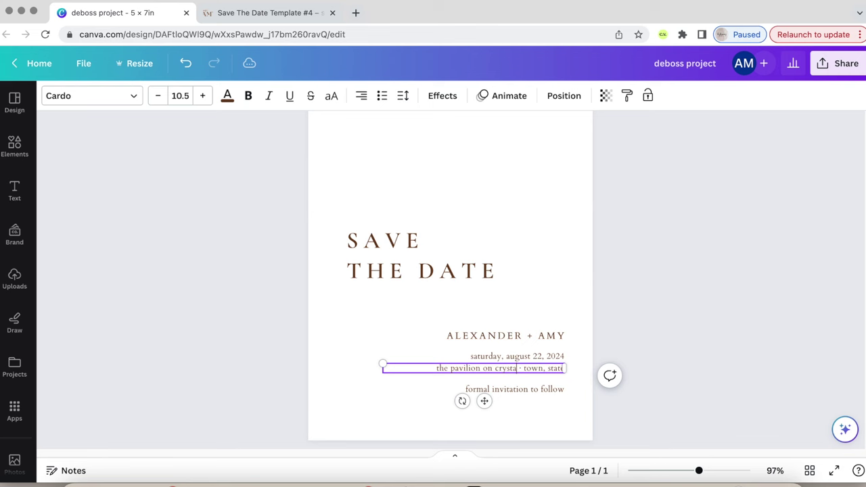
pyautogui.write('middle')
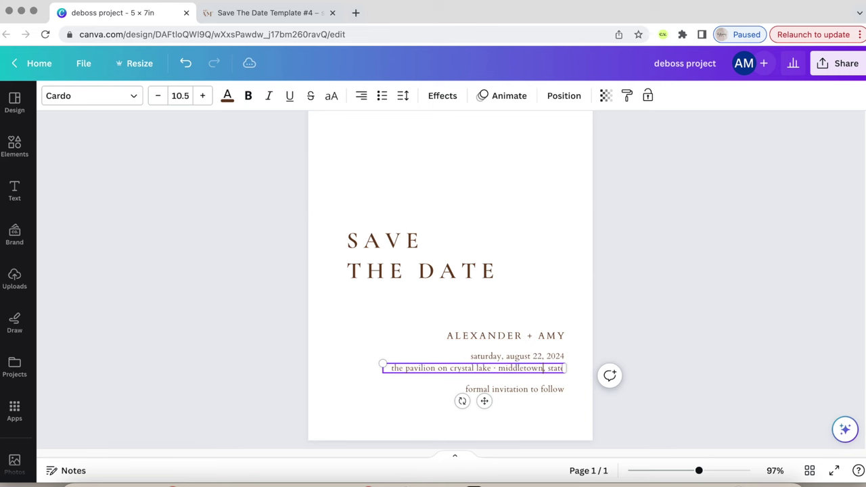
pyautogui.doubleClick(555, 368)
pyautogui.write('CT')
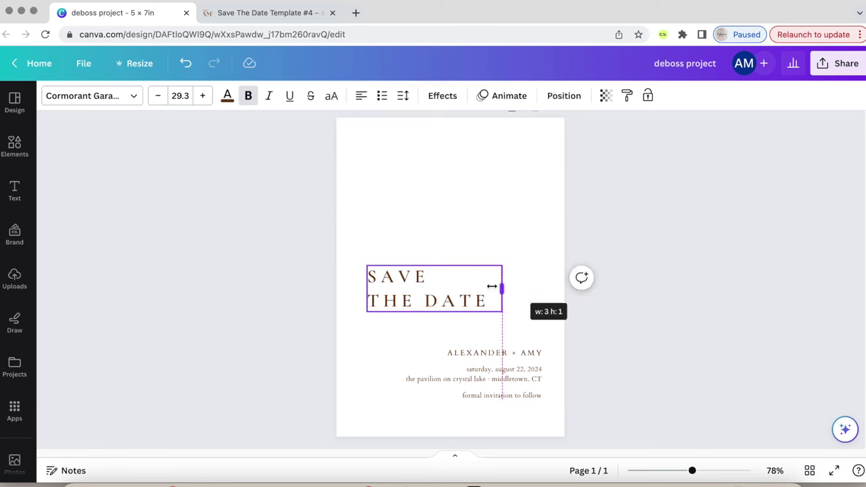
# Stack SAVE THE DATE on three lines with tighter letter spacing at font size 40.3
pyautogui.moveTo(496, 286); pyautogui.dragTo(460, 291)
pyautogui.click(202, 95)
pyautogui.click(202, 96)
pyautogui.click(202, 95)
pyautogui.click(202, 95)
pyautogui.click(202, 95)
pyautogui.click(202, 95)
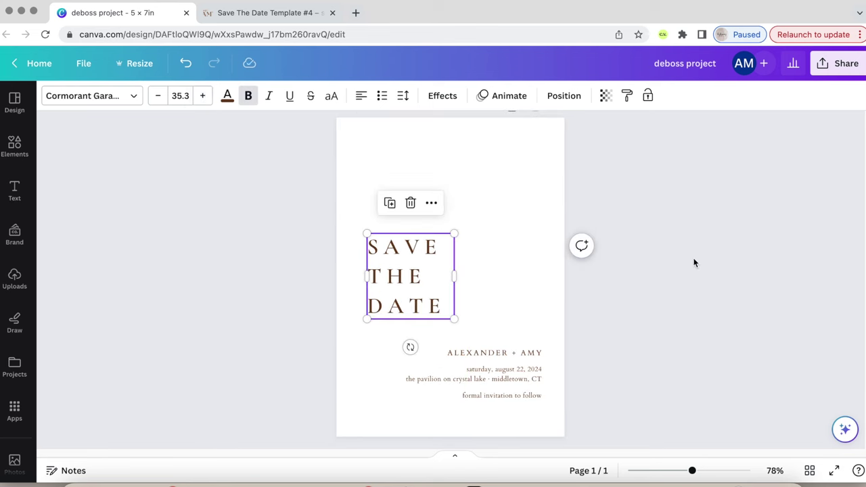
pyautogui.press('Up')
pyautogui.press('Up')
pyautogui.press('Up')
pyautogui.press('Up')
pyautogui.press('Up')
pyautogui.press('Up')
pyautogui.press('Up')
pyautogui.press('Up')
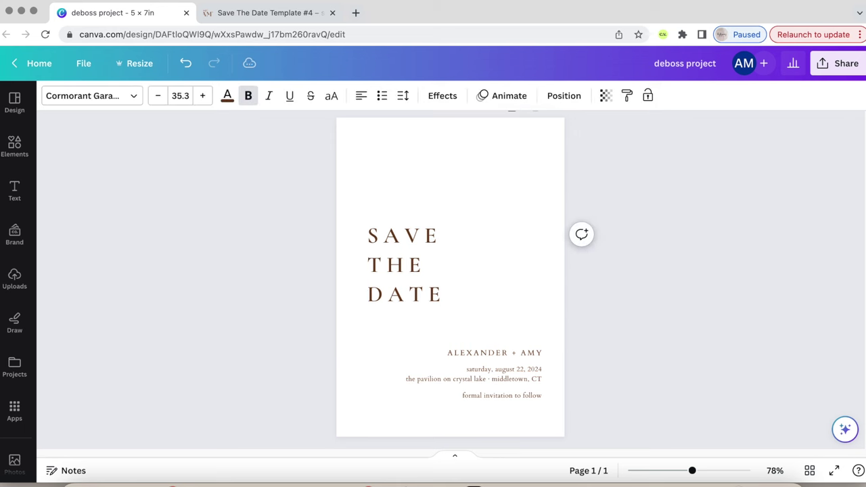
pyautogui.click(402, 96)
pyautogui.moveTo(464, 145); pyautogui.dragTo(449, 145)
pyautogui.click(654, 295)
pyautogui.click(203, 96)
pyautogui.click(203, 97)
pyautogui.click(203, 96)
pyautogui.click(203, 96)
pyautogui.click(203, 96)
# Download the save-the-date design as a PNG with a transparent background
pyautogui.press('Up')
pyautogui.click(839, 62)
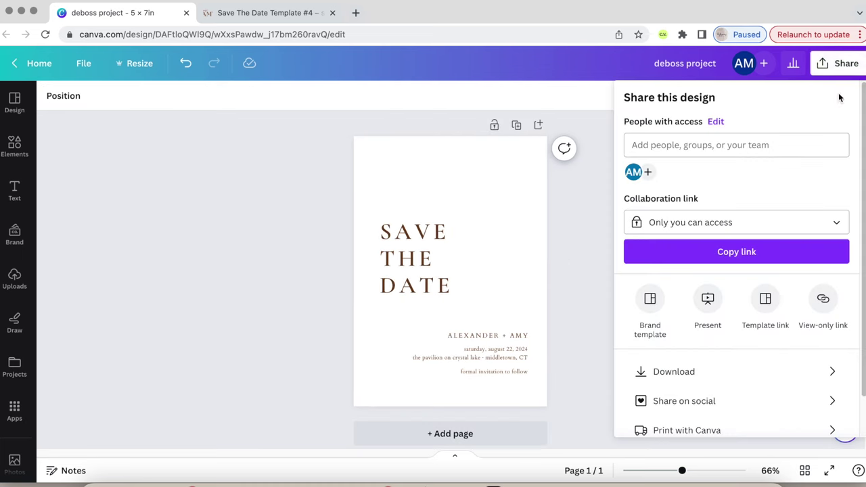
pyautogui.click(723, 375)
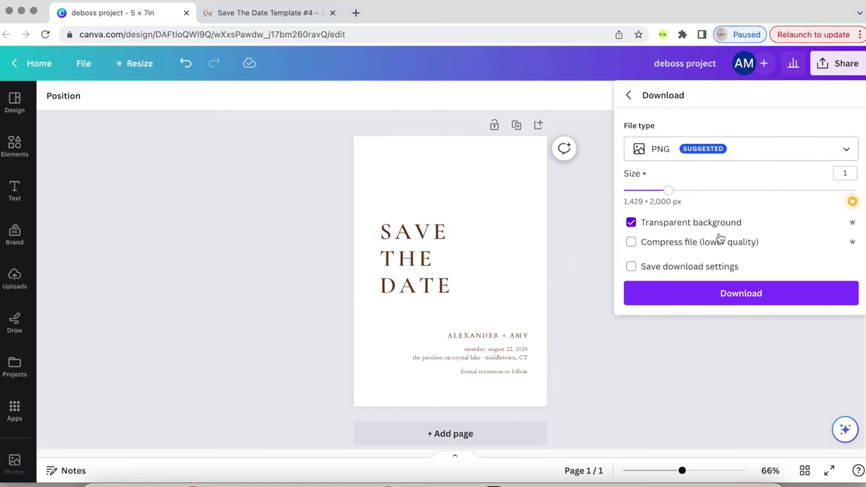
pyautogui.click(731, 293)
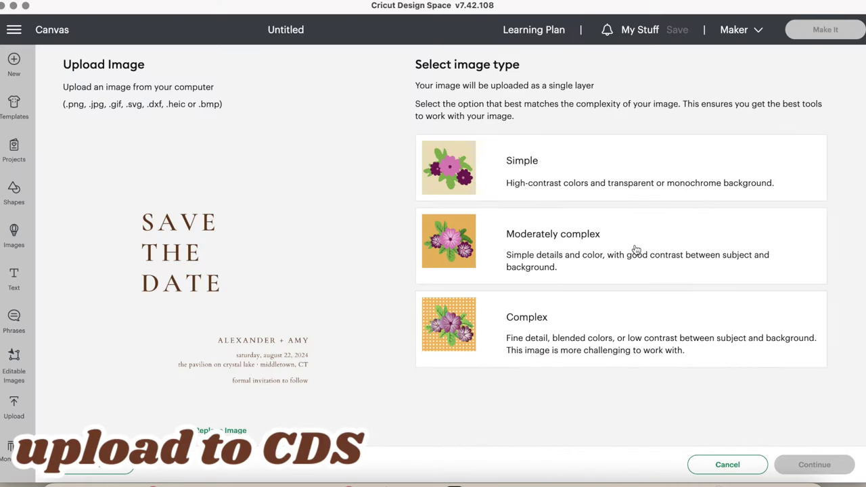
# Upload the invitation as a Complex Print Then Cut image and shrink it onto the card
pyautogui.click(609, 324)
pyautogui.click(814, 464)
pyautogui.click(813, 465)
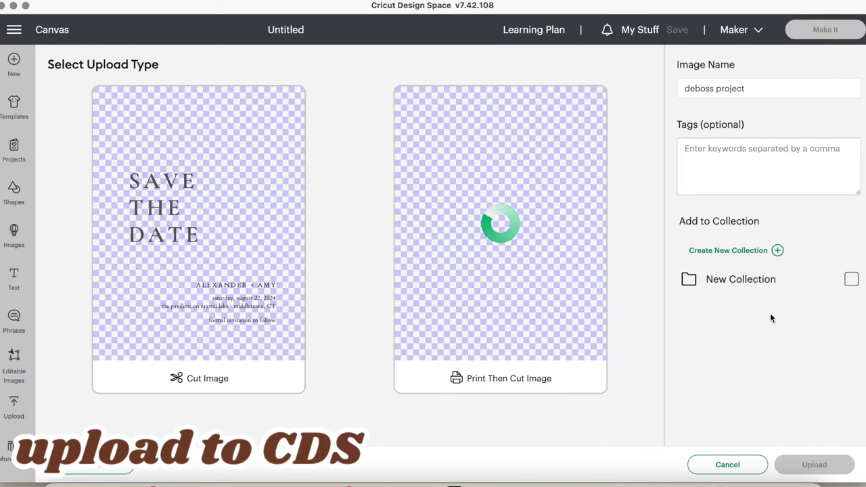
pyautogui.click(516, 250)
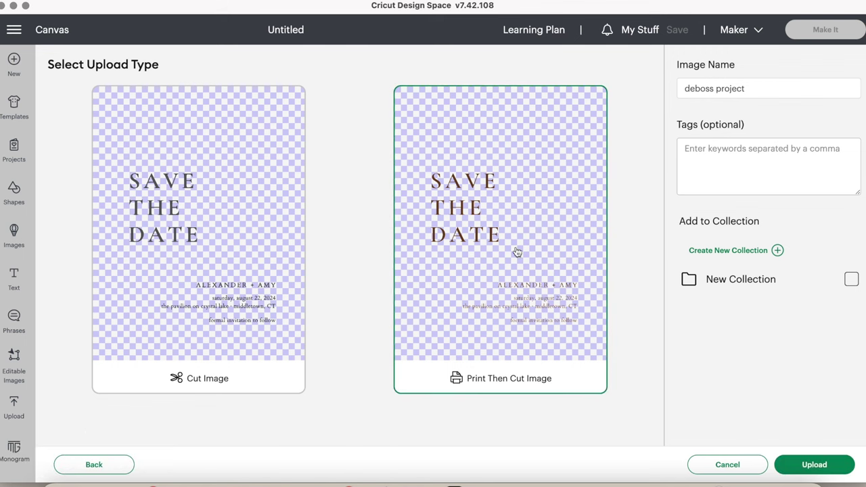
pyautogui.click(795, 468)
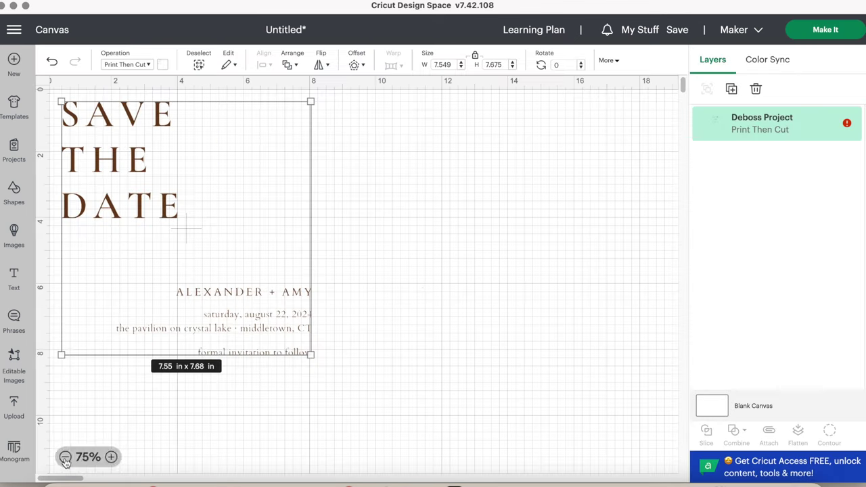
pyautogui.moveTo(310, 354); pyautogui.dragTo(200, 281)
pyautogui.moveTo(118, 189); pyautogui.dragTo(124, 235)
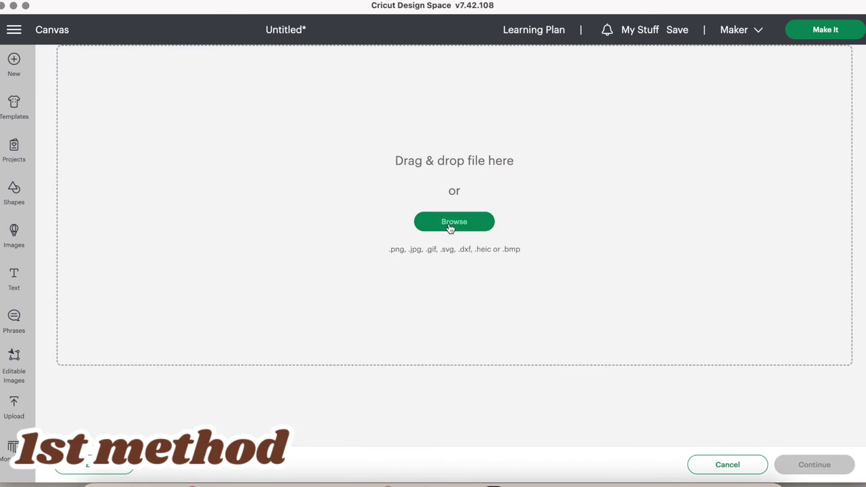
# Upload the invitation as a Cut image with everything except SAVE THE DATE manually erased
pyautogui.click(450, 228)
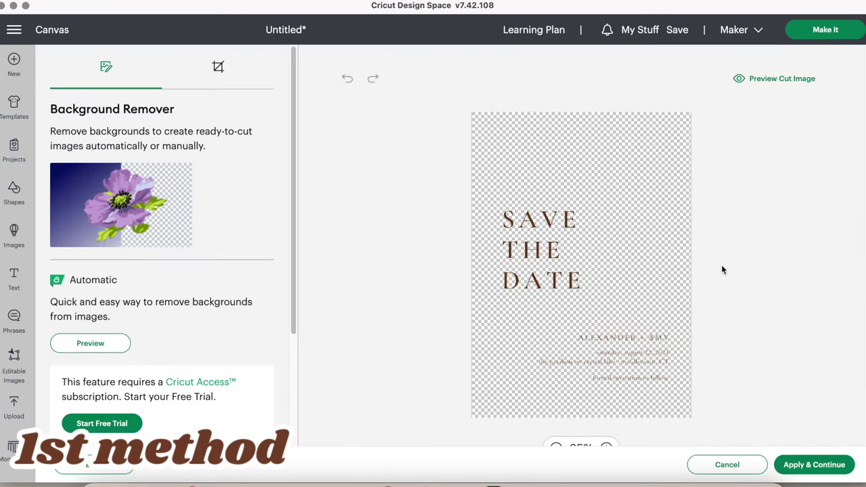
pyautogui.scroll(-5, 203, 338)
pyautogui.click(163, 358)
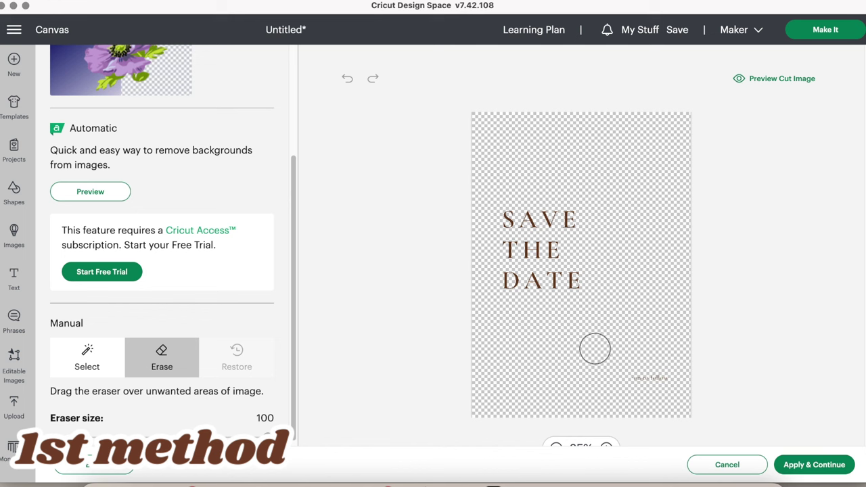
pyautogui.click(812, 465)
pyautogui.click(209, 251)
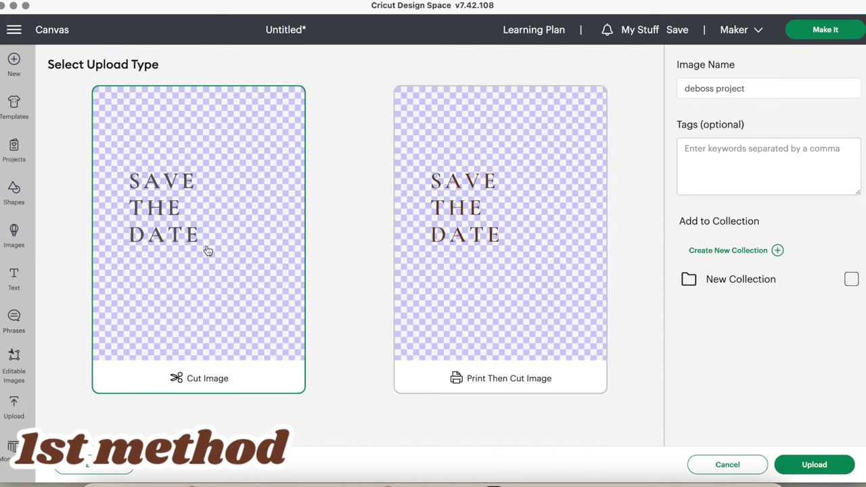
pyautogui.click(813, 465)
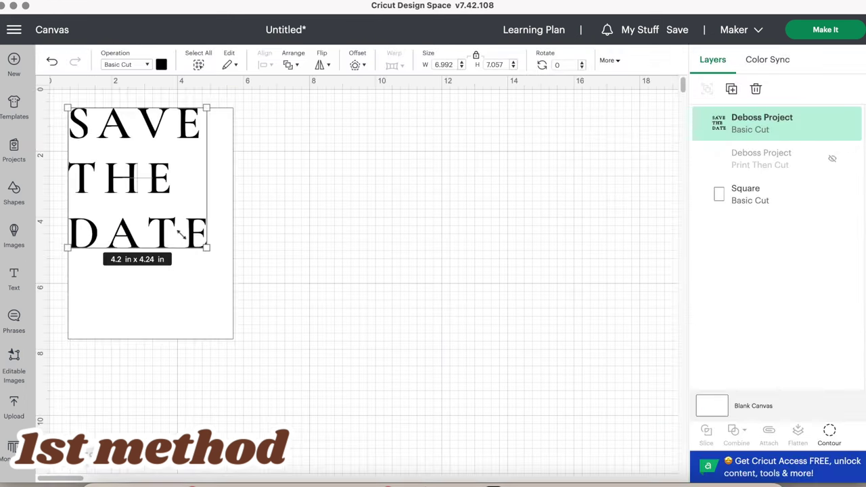
# Shrink the title to about 3.2 in, place it right of the card, and unhide the printed layer
pyautogui.moveTo(205, 236); pyautogui.dragTo(178, 213)
pyautogui.moveTo(122, 156); pyautogui.dragTo(324, 209)
pyautogui.click(834, 161)
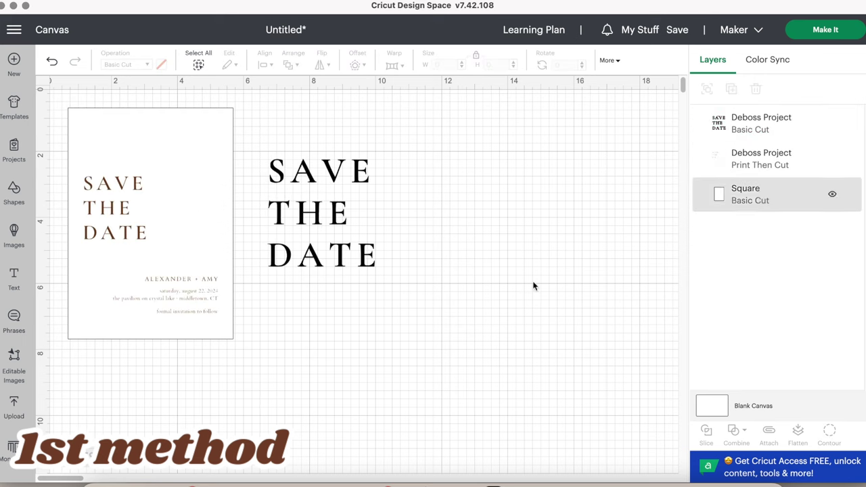
# Cover the SAVE THE DATE title with a square and slice it out of the printed invitation
pyautogui.click(119, 210)
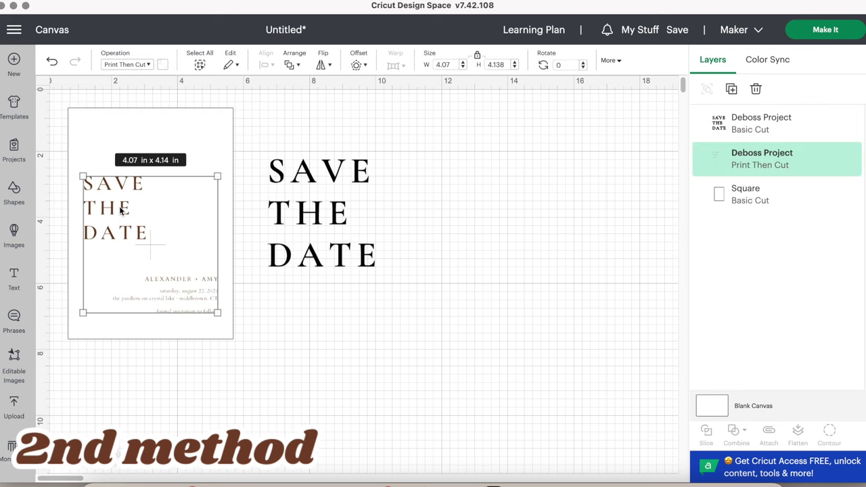
pyautogui.click(19, 195)
pyautogui.click(235, 280)
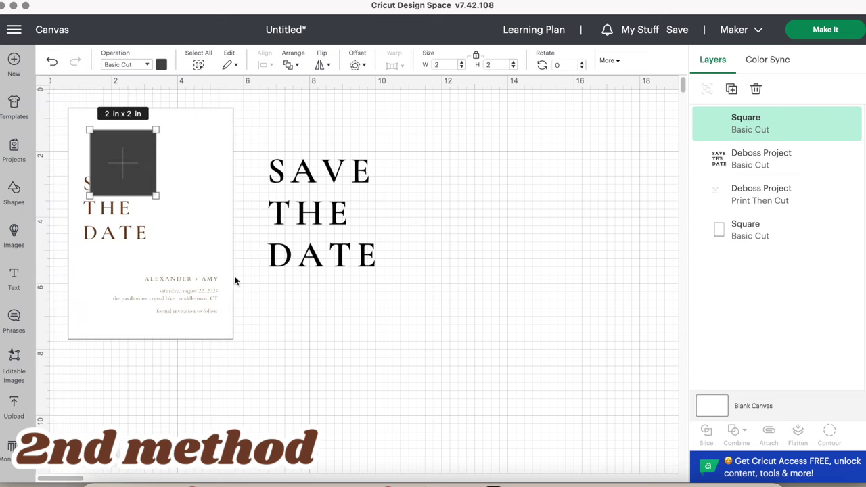
pyautogui.moveTo(129, 162); pyautogui.dragTo(115, 180)
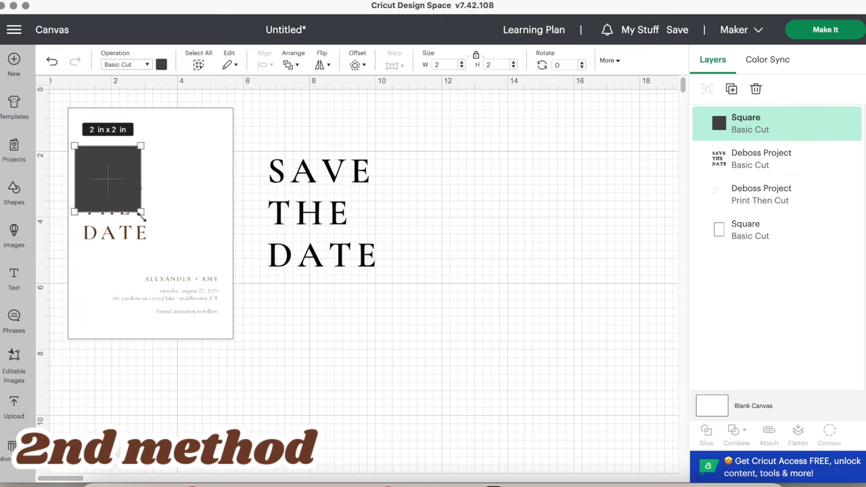
pyautogui.moveTo(143, 214); pyautogui.dragTo(180, 252)
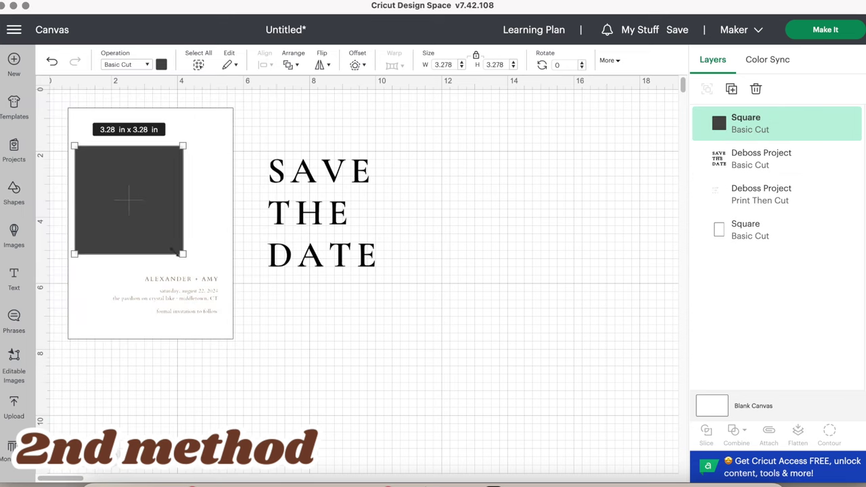
pyautogui.keyDown('shift'); pyautogui.click(760, 200); pyautogui.keyUp('shift')
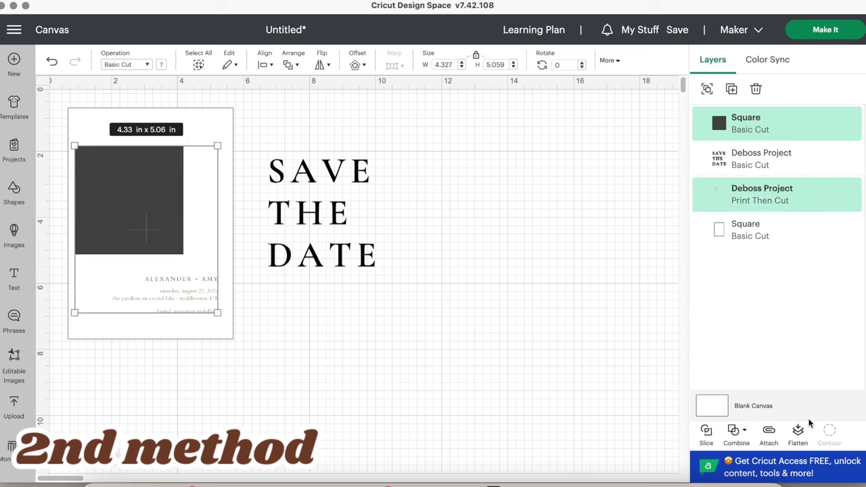
pyautogui.click(706, 433)
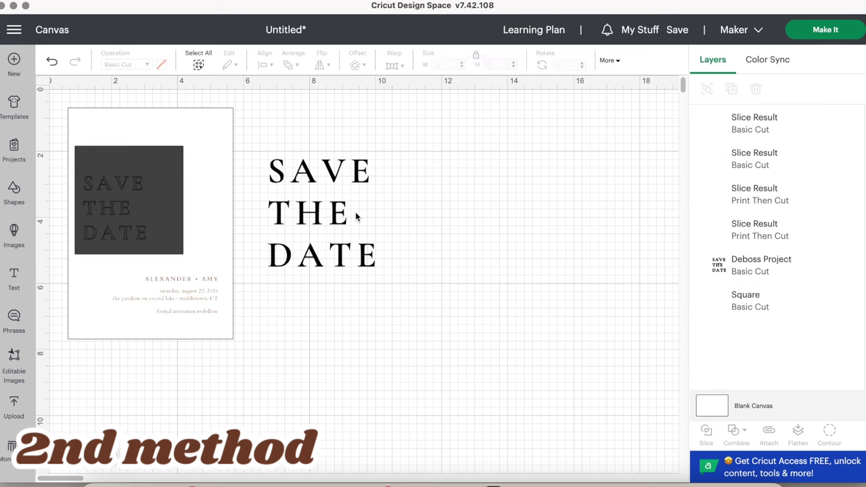
# Delete the leftover slice piece and the separate title copy, then review the remaining layers
pyautogui.click(779, 167)
pyautogui.press('Delete')
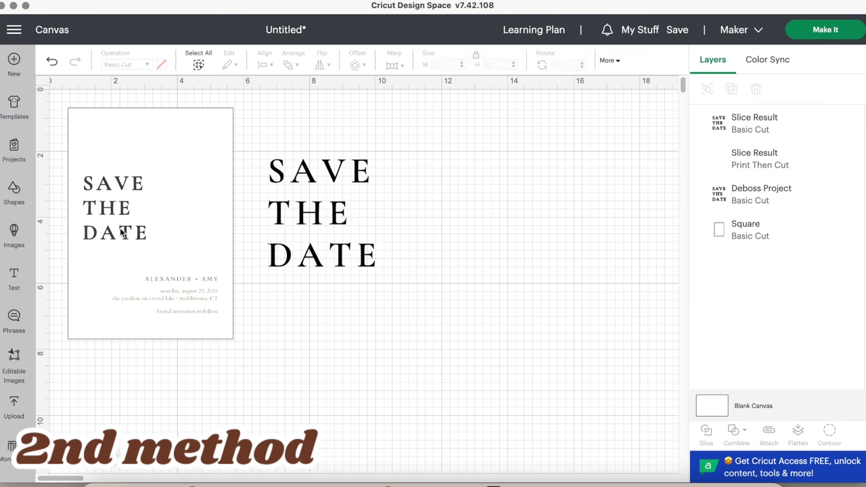
pyautogui.click(313, 216)
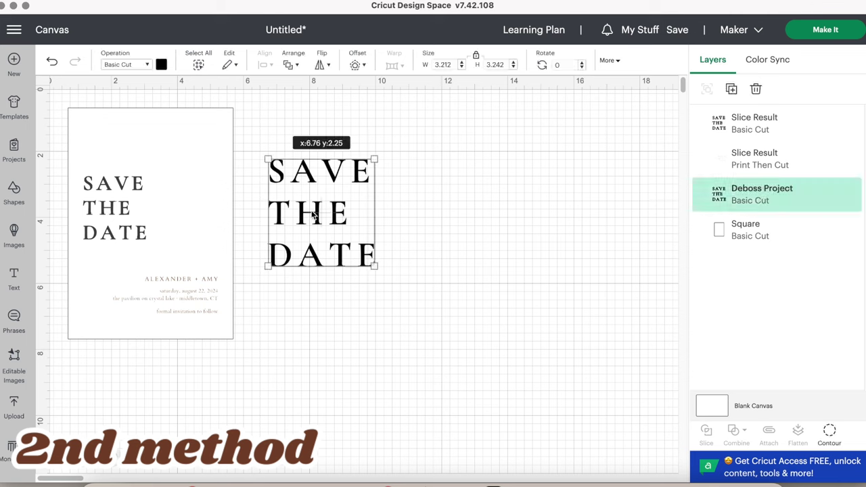
pyautogui.press('Delete')
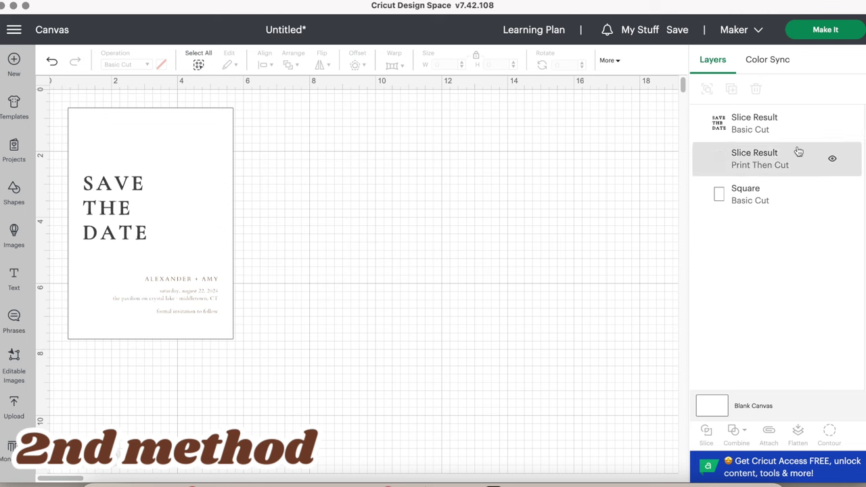
pyautogui.click(782, 130)
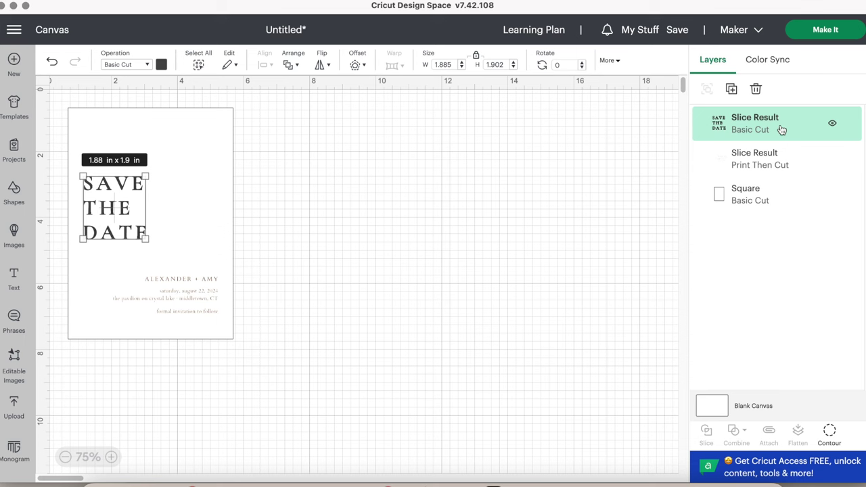
pyautogui.click(783, 165)
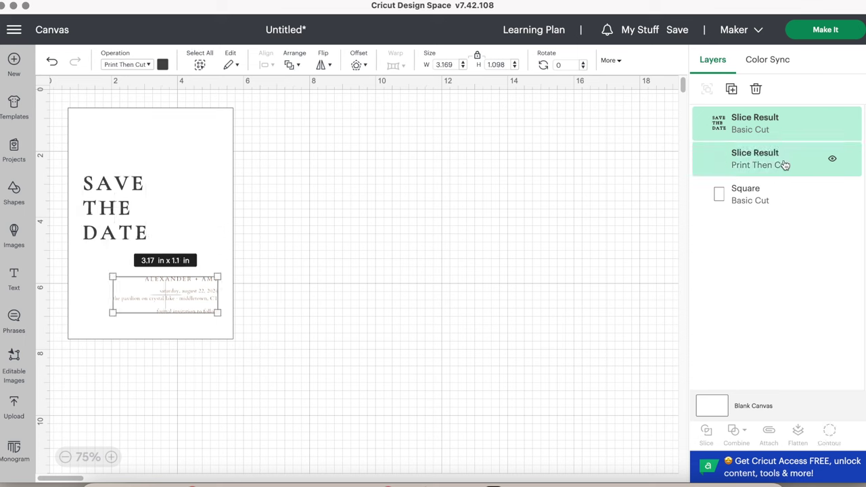
pyautogui.click(784, 197)
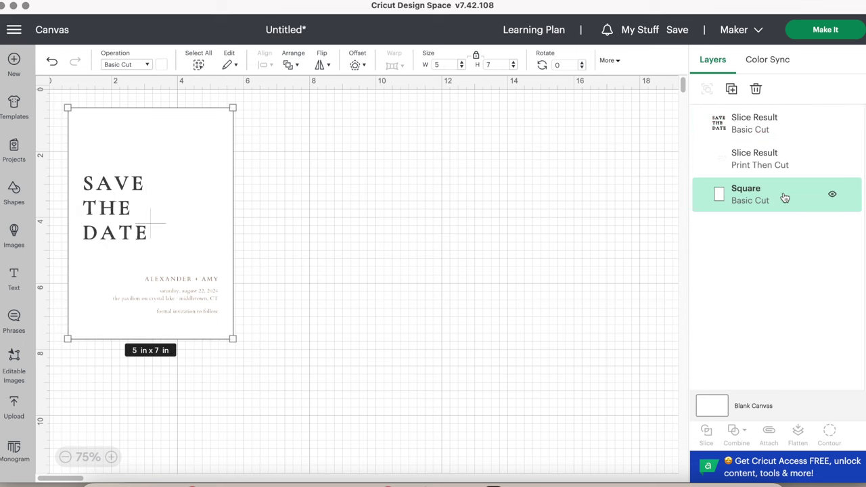
# Offset the SAVE THE DATE Slice Result by 0.028 in and set the offset layer to Deboss
pyautogui.click(783, 129)
pyautogui.press('super+equal')
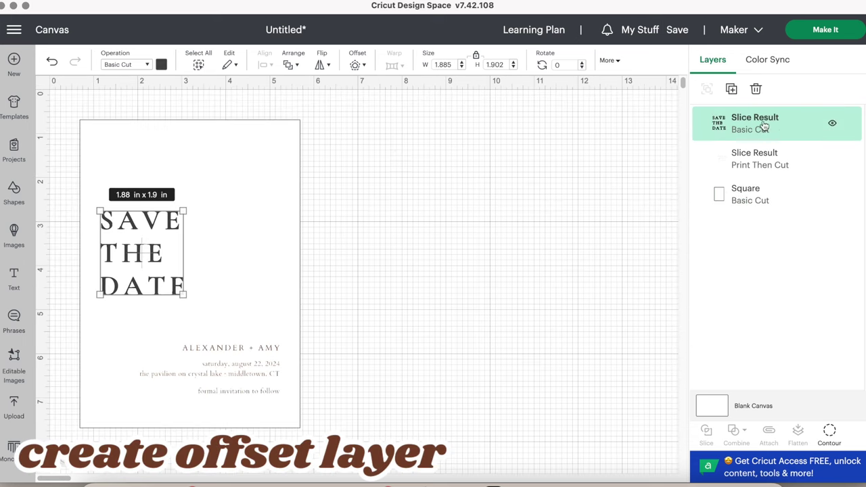
pyautogui.click(354, 64)
pyautogui.moveTo(373, 122); pyautogui.dragTo(356, 127)
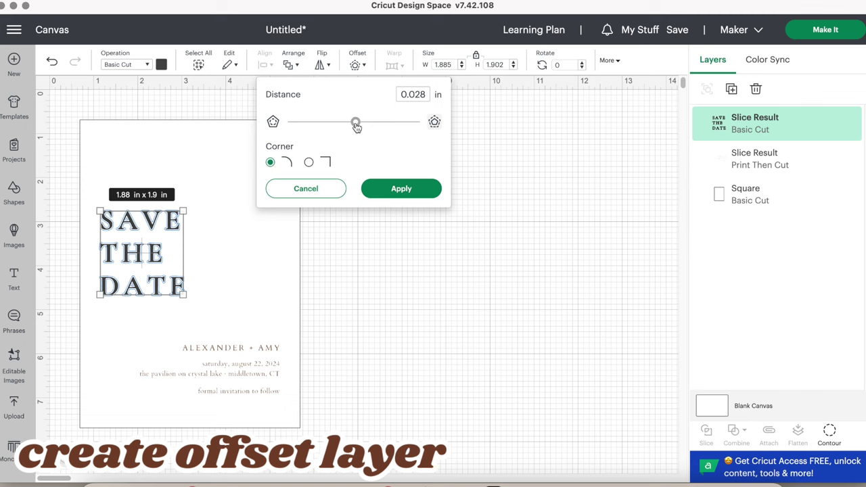
pyautogui.click(401, 190)
pyautogui.click(147, 65)
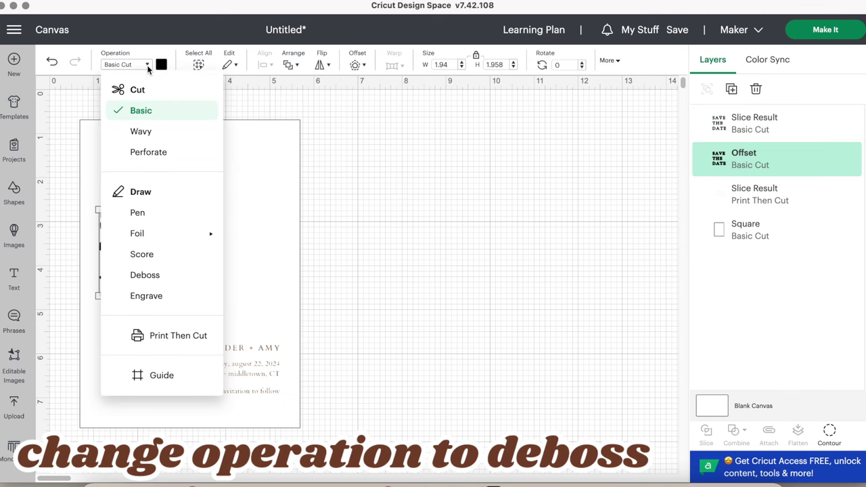
pyautogui.click(158, 276)
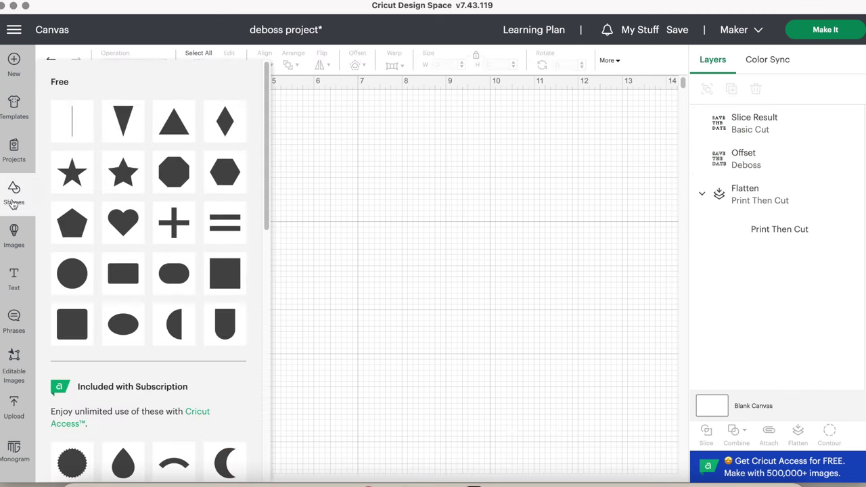
# Add an alignment triangle from Shapes and attach one to the SAVE THE DATE title
pyautogui.click(178, 117)
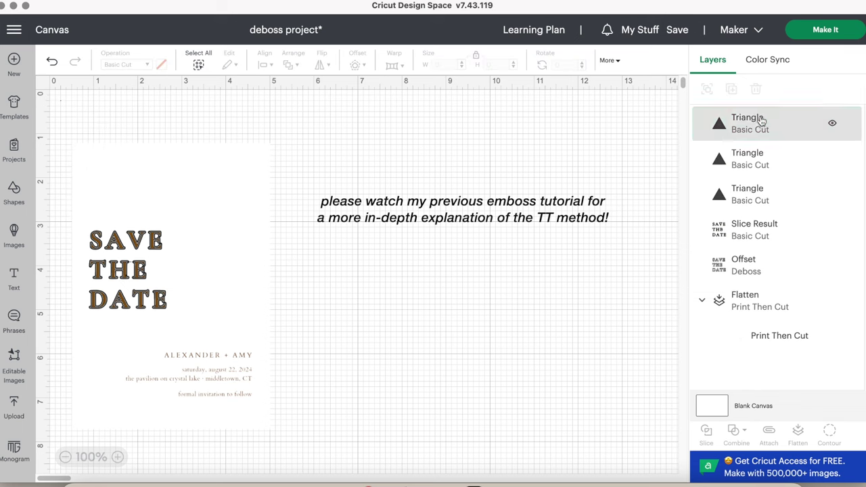
pyautogui.click(815, 121)
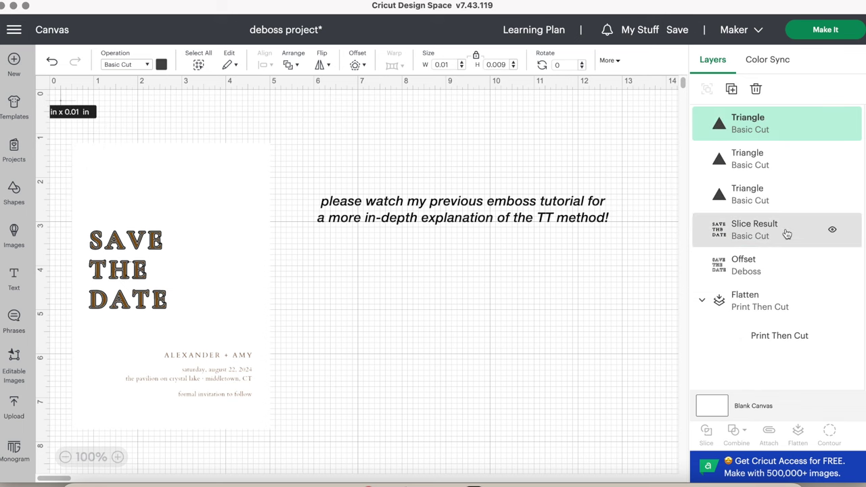
pyautogui.keyDown('shift'); pyautogui.click(787, 233); pyautogui.keyUp('shift')
pyautogui.click(769, 433)
# Attach the other triangles to the deboss offset and the flattened printed invitation layer
pyautogui.click(829, 228)
pyautogui.keyDown('shift'); pyautogui.click(783, 302); pyautogui.keyUp('shift')
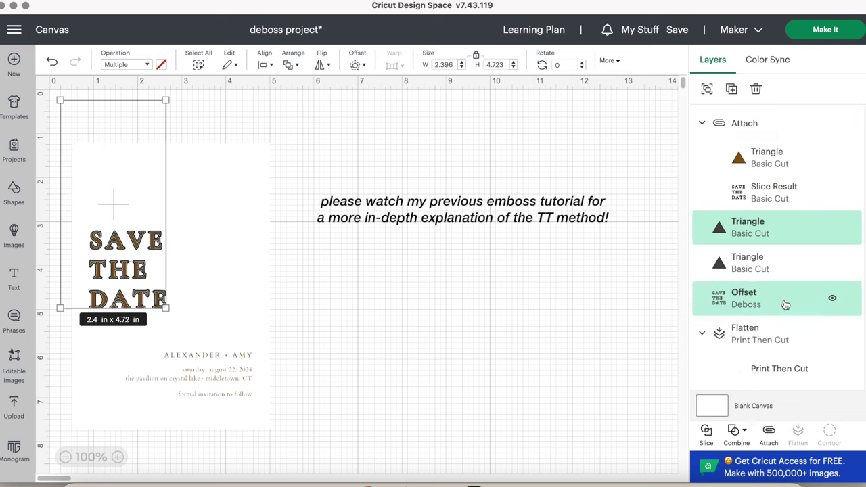
pyautogui.click(767, 434)
pyautogui.scroll(-1, 778, 305)
pyautogui.click(758, 332)
pyautogui.keyDown('shift'); pyautogui.click(767, 298); pyautogui.keyUp('shift')
pyautogui.click(767, 434)
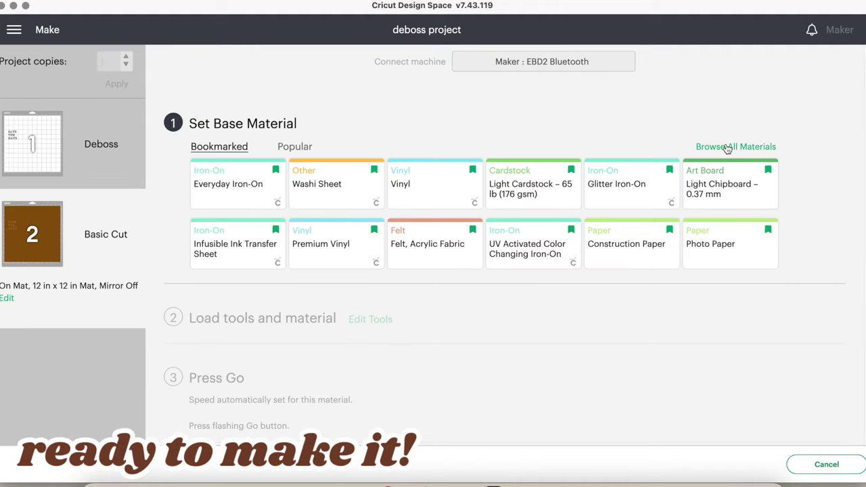
# Choose Kraft Cardstock from the full materials list as the Basic Cut mat's base material
pyautogui.click(727, 148)
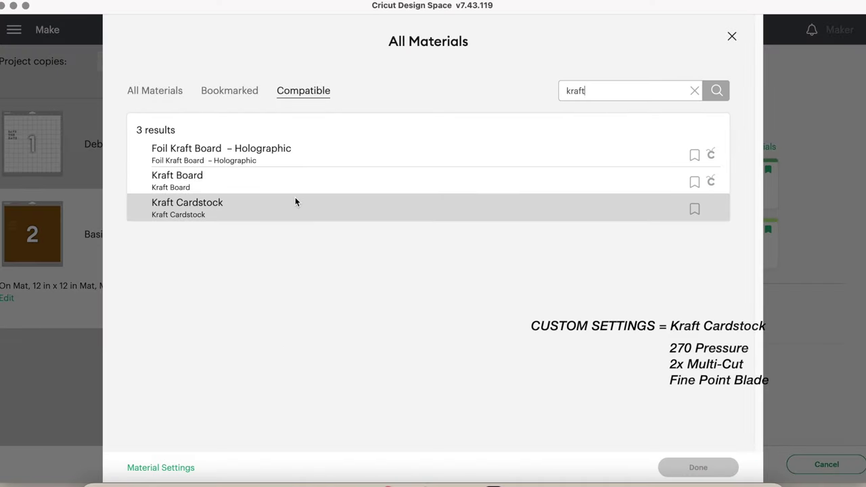
pyautogui.click(294, 202)
pyautogui.click(693, 466)
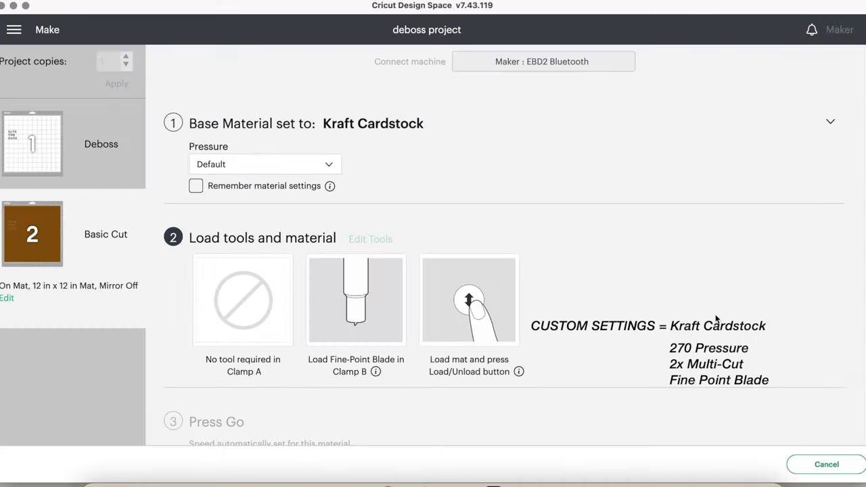